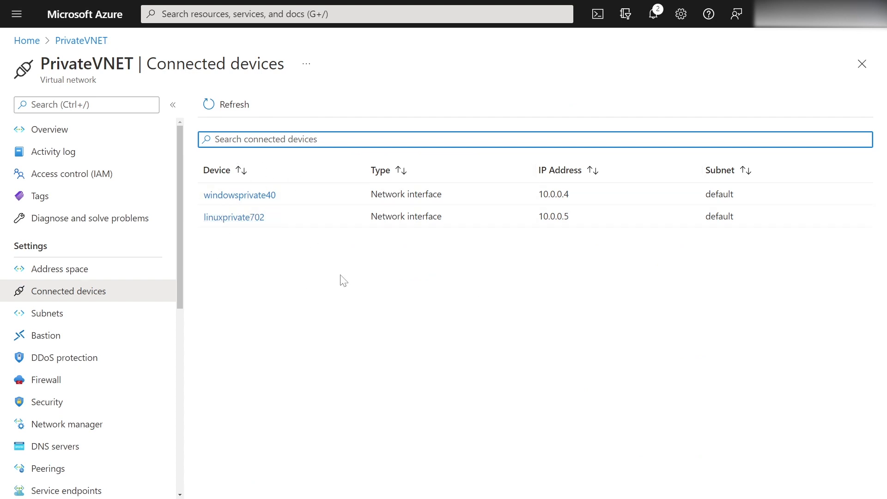
Review the subnets and the peerings of the PrivateVNET virtual network.
{"action": "left_click", "coordinate": [117, 311]}
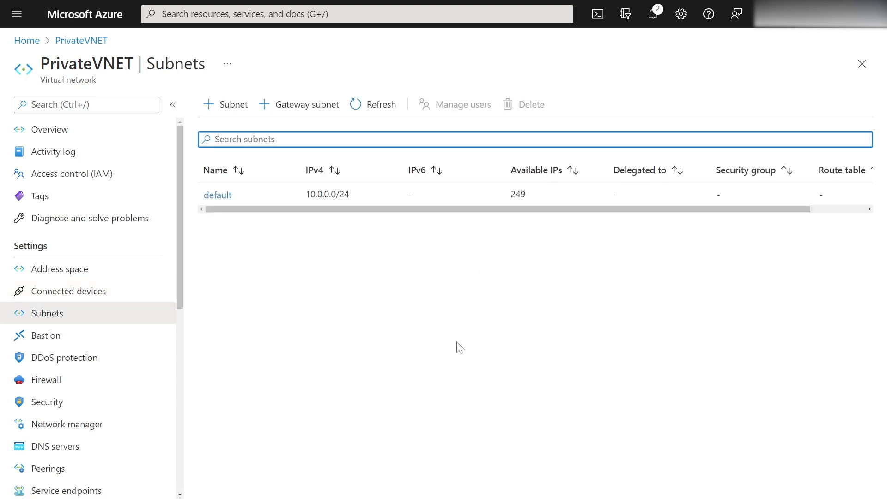
{"action": "left_click", "coordinate": [48, 469]}
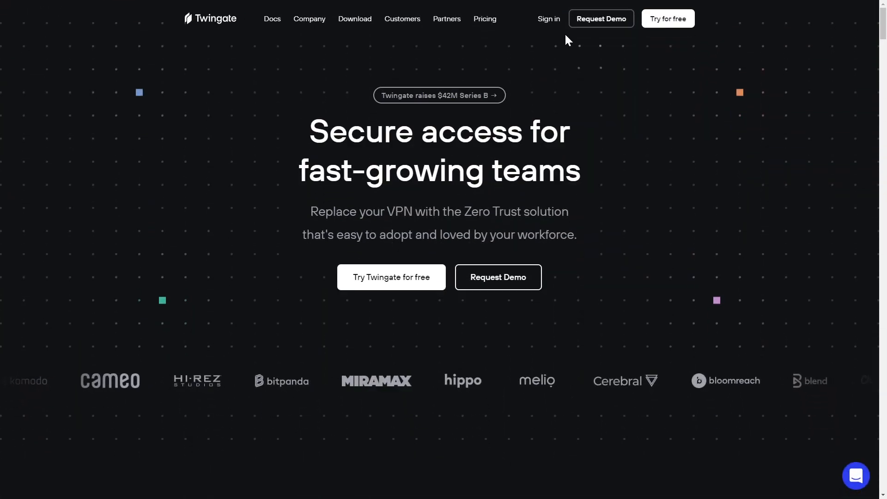
Switch to the Twingate website and sign in to the existing network coderdave.twingate.com.
{"action": "left_click", "coordinate": [552, 19]}
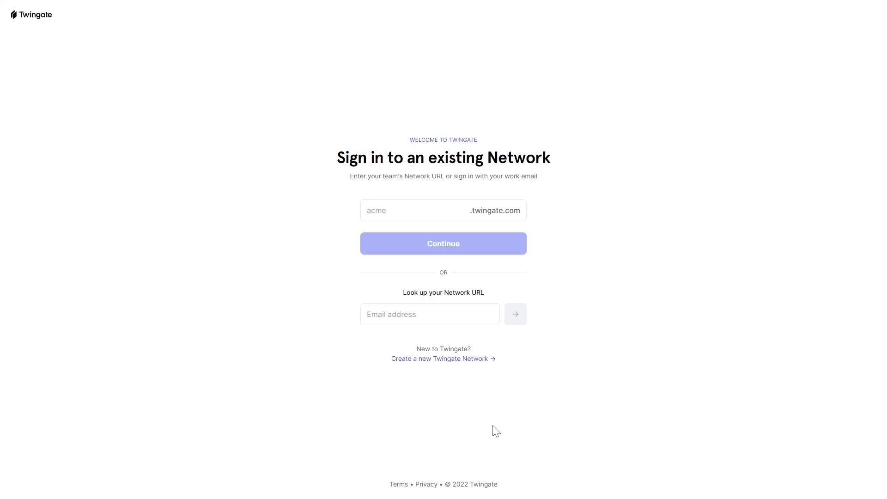
{"action": "left_click", "coordinate": [400, 213]}
{"action": "type", "text": "coderdave"}
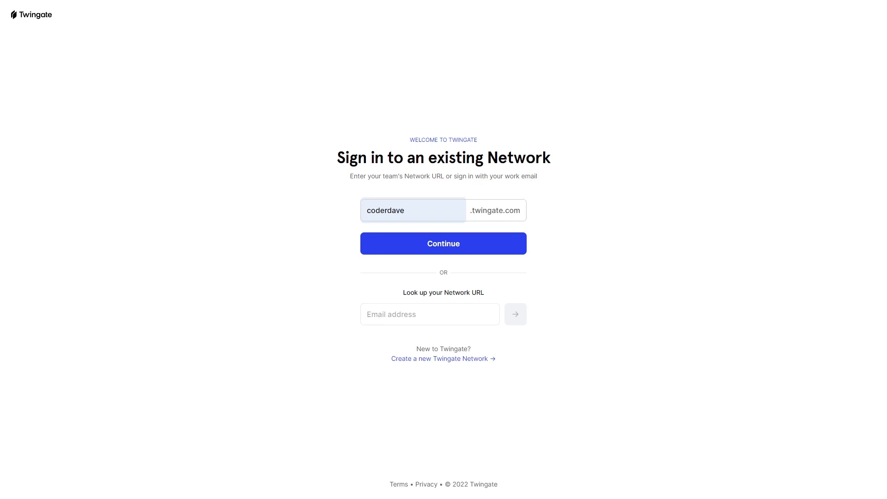
{"action": "left_click", "coordinate": [479, 240]}
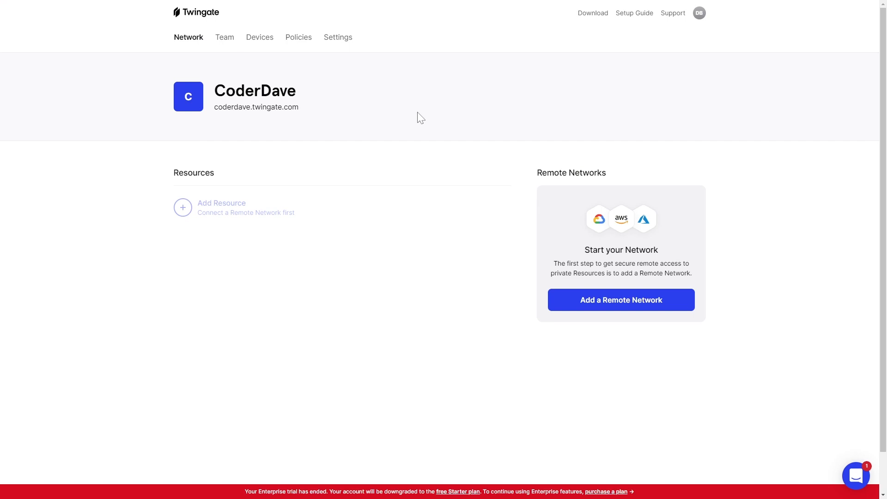
Add a remote network named MyPrivateVNET with Azure as its location.
{"action": "left_click", "coordinate": [592, 305]}
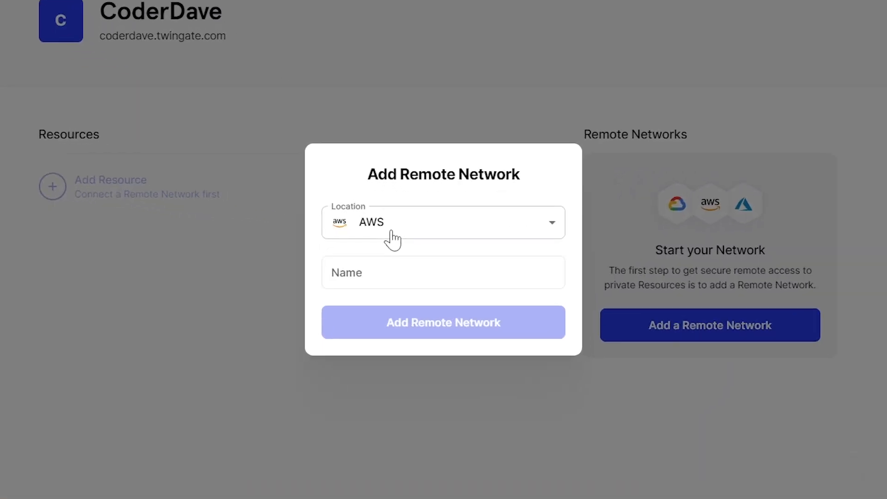
{"action": "left_click", "coordinate": [393, 238]}
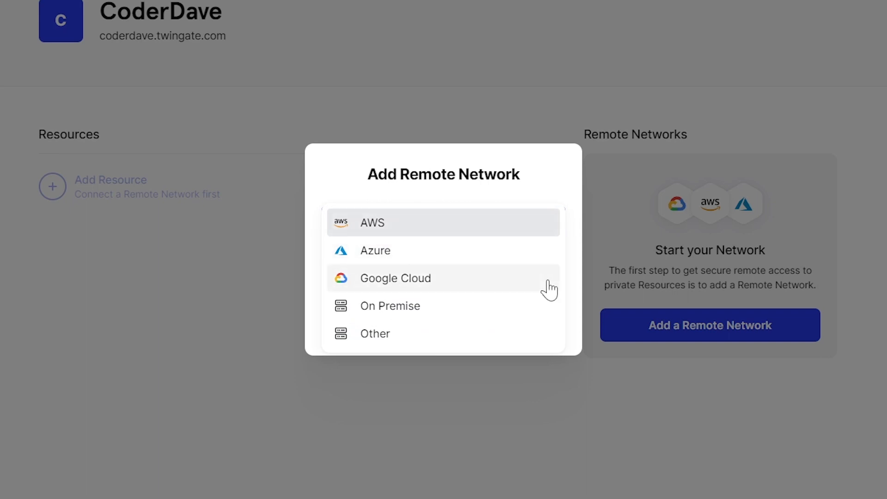
{"action": "left_click", "coordinate": [509, 257]}
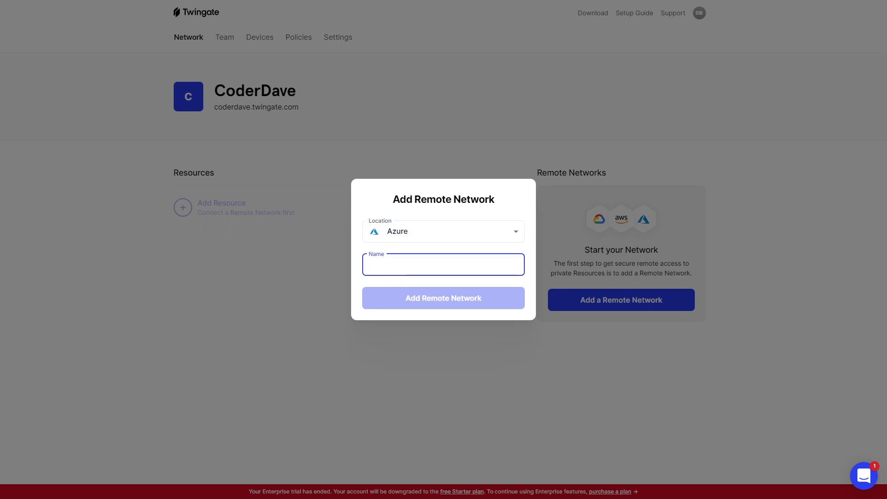
{"action": "type", "text": "MyPrivateVNET"}
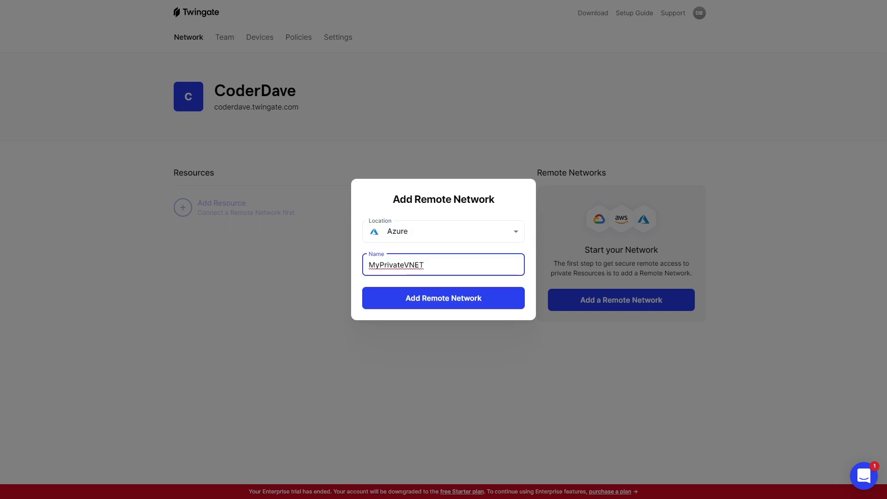
{"action": "left_click", "coordinate": [462, 305]}
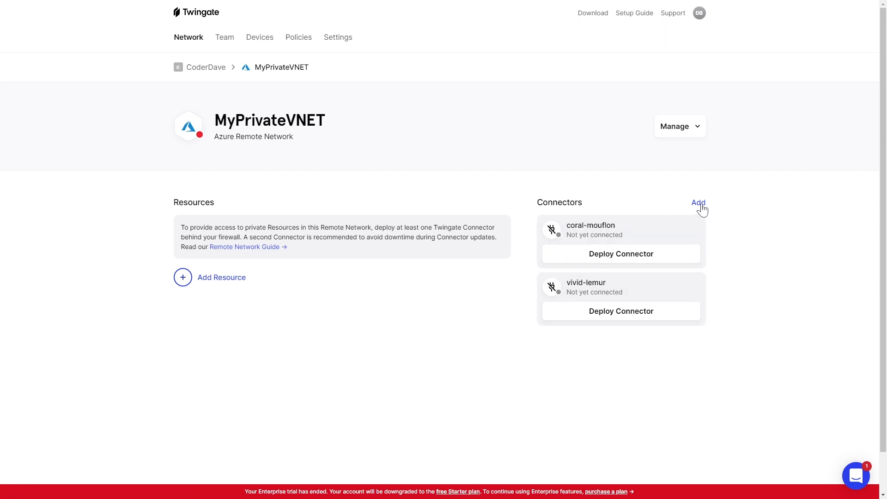
Start deploying the coral-mouflon connector and choose Azure as the deployment method.
{"action": "left_click", "coordinate": [610, 263]}
{"action": "scroll", "coordinate": [596, 284], "scroll_direction": "down", "scroll_amount": 1}
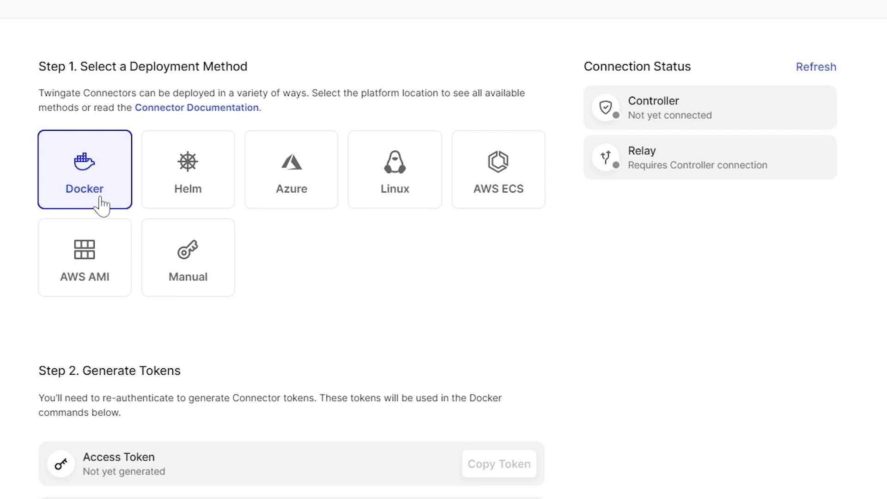
{"action": "left_click", "coordinate": [174, 200]}
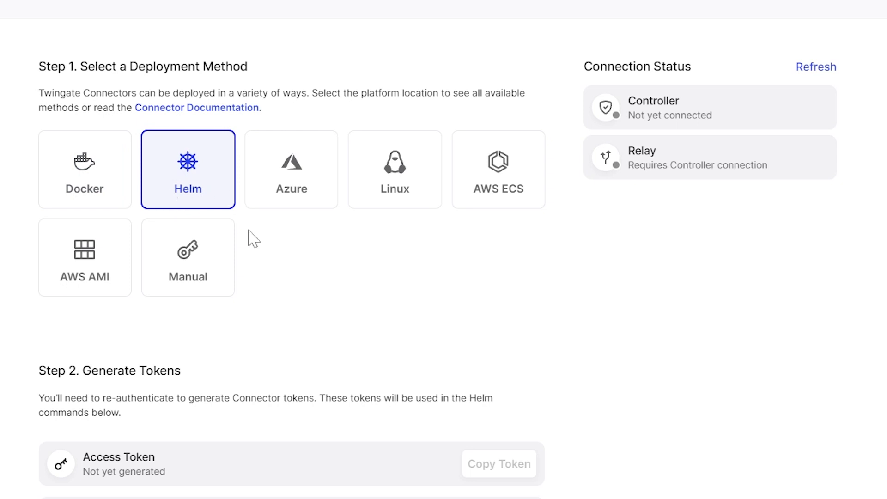
{"action": "left_click", "coordinate": [275, 196]}
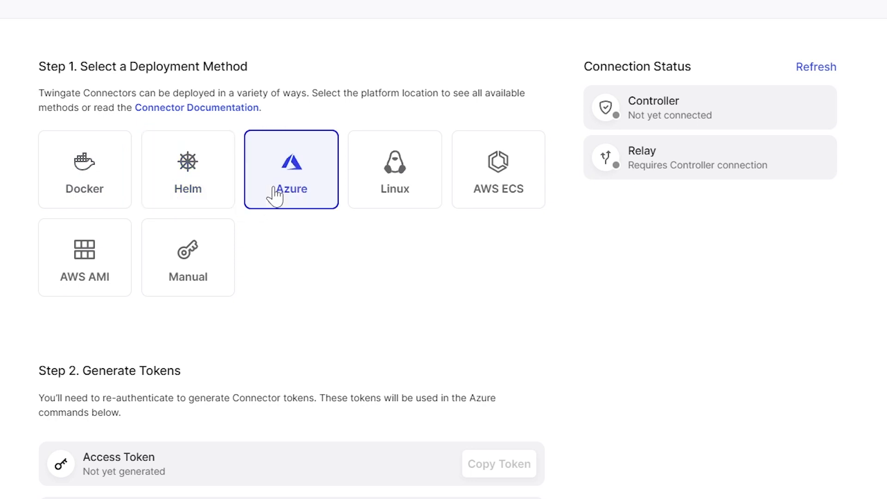
Generate the connector's access and refresh tokens, re-authenticating with the Microsoft account.
{"action": "scroll", "coordinate": [317, 194], "scroll_direction": "down", "scroll_amount": 5}
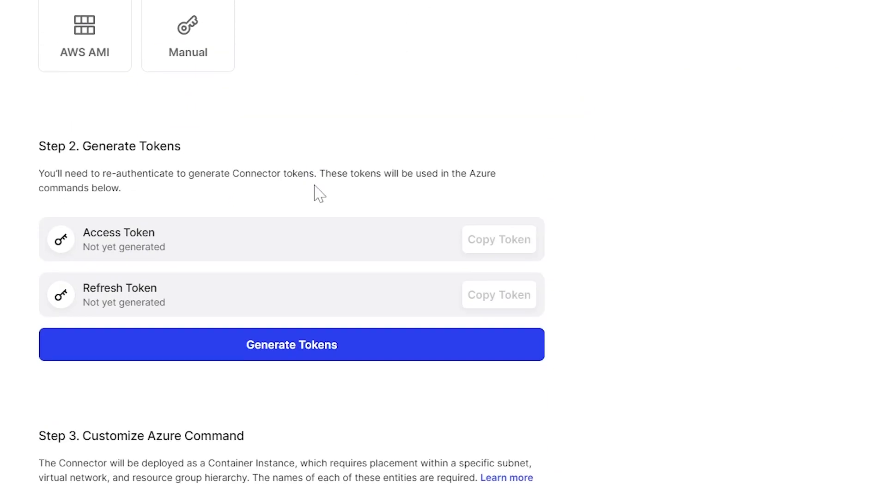
{"action": "left_click", "coordinate": [328, 355]}
{"action": "left_click", "coordinate": [401, 303]}
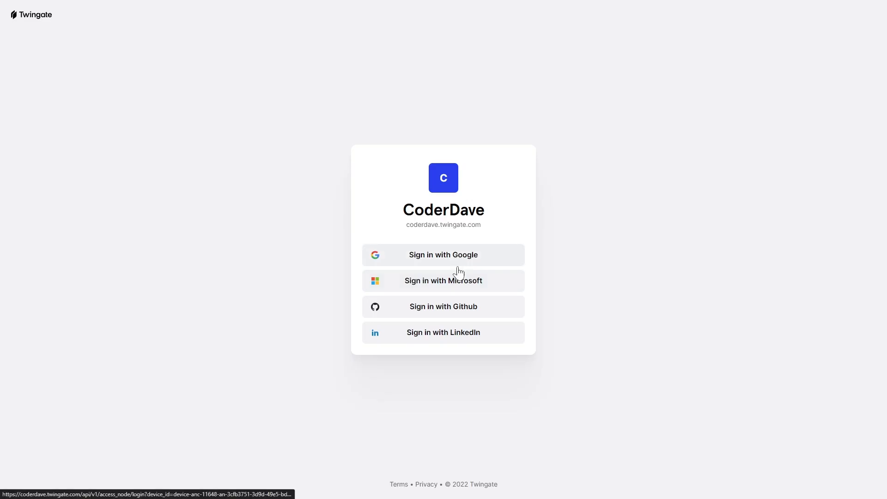
{"action": "left_click", "coordinate": [460, 280]}
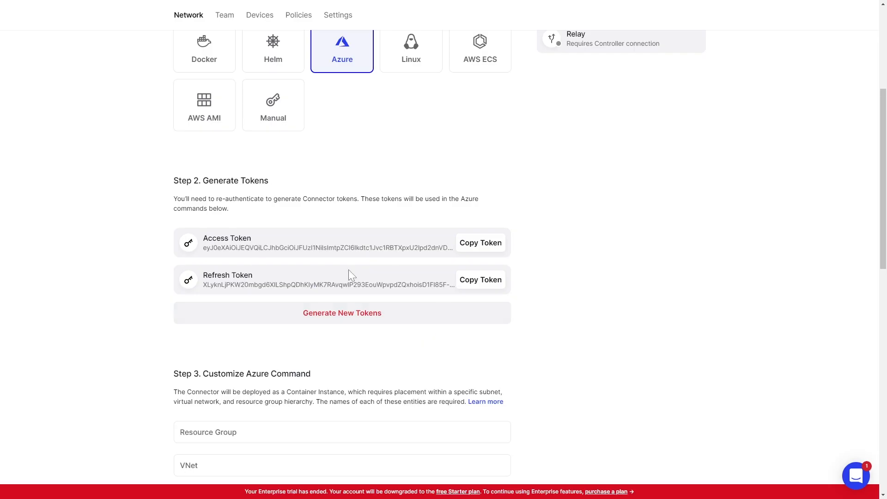
Examine the Azure command customization section for the Container Instance placement requirements and the required resource names.
{"action": "scroll", "coordinate": [364, 340], "scroll_direction": "down", "scroll_amount": 5}
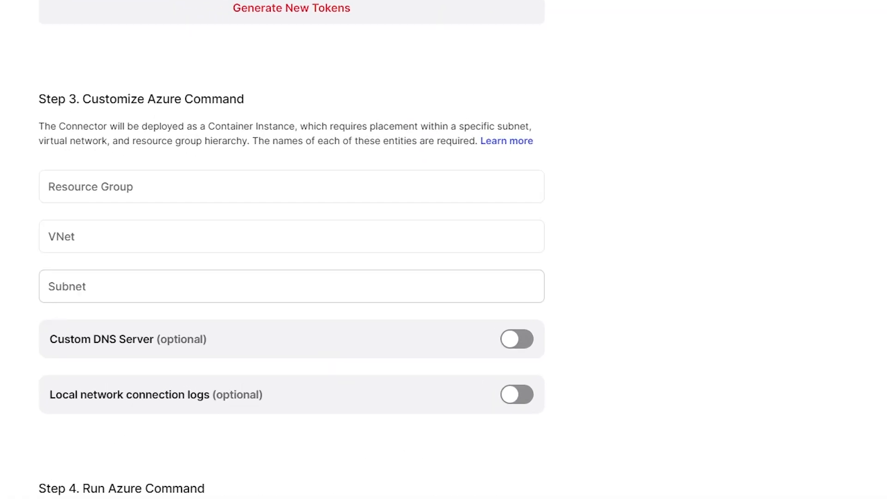
{"action": "left_click", "coordinate": [204, 241]}
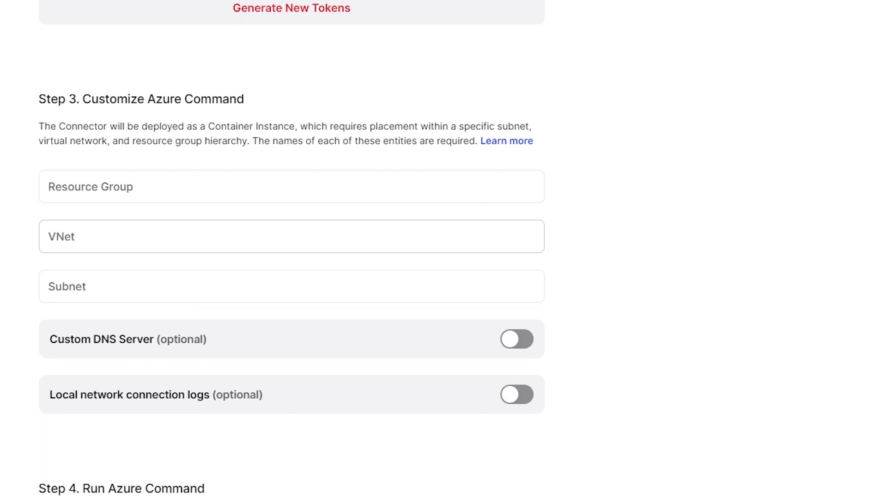
{"action": "scroll", "coordinate": [223, 256], "scroll_direction": "up", "scroll_amount": 10}
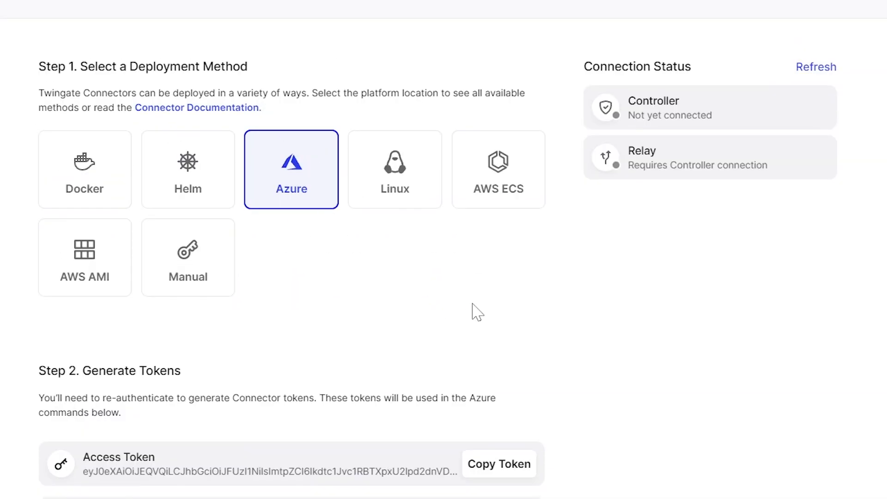
{"action": "scroll", "coordinate": [594, 331], "scroll_direction": "down", "scroll_amount": 10}
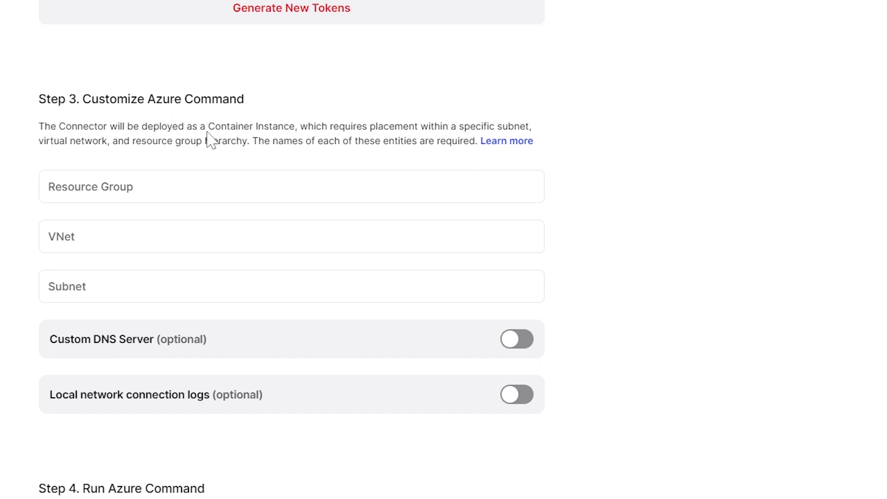
{"action": "left_click_drag", "start_coordinate": [206, 128], "coordinate": [297, 131]}
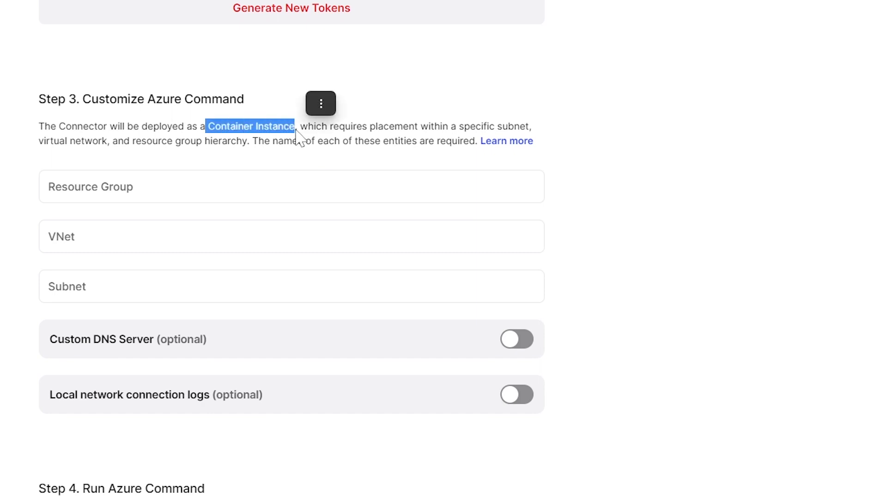
{"action": "left_click", "coordinate": [623, 191]}
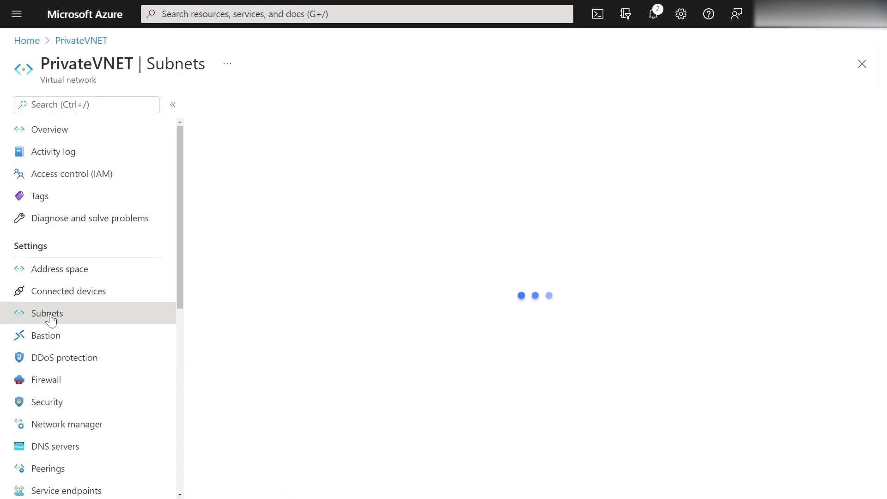
In the Azure portal, add a subnet named connectorsub to PrivateVNET with address range 10.0.1.0/24.
{"action": "left_click", "coordinate": [241, 109]}
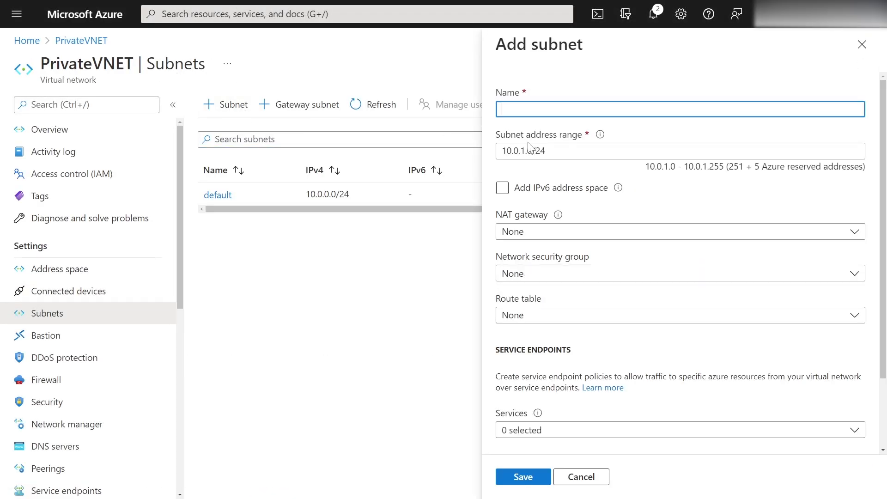
{"action": "type", "text": "connectorsub"}
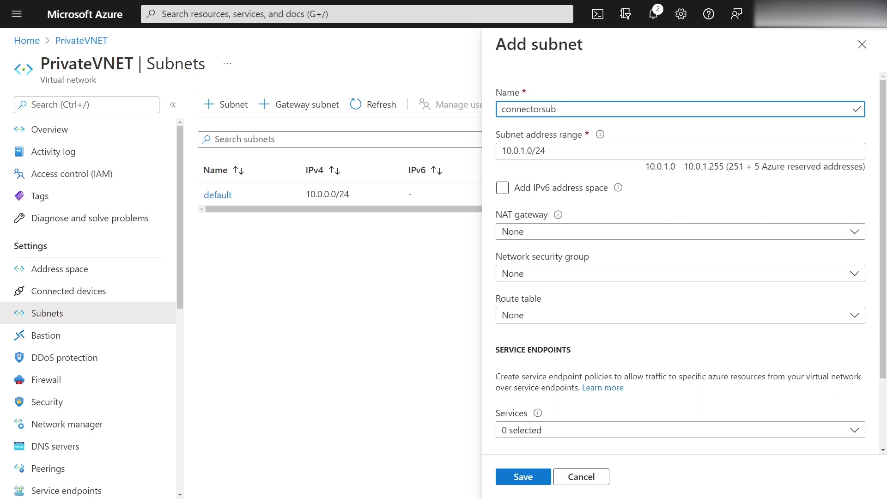
{"action": "left_click", "coordinate": [525, 480]}
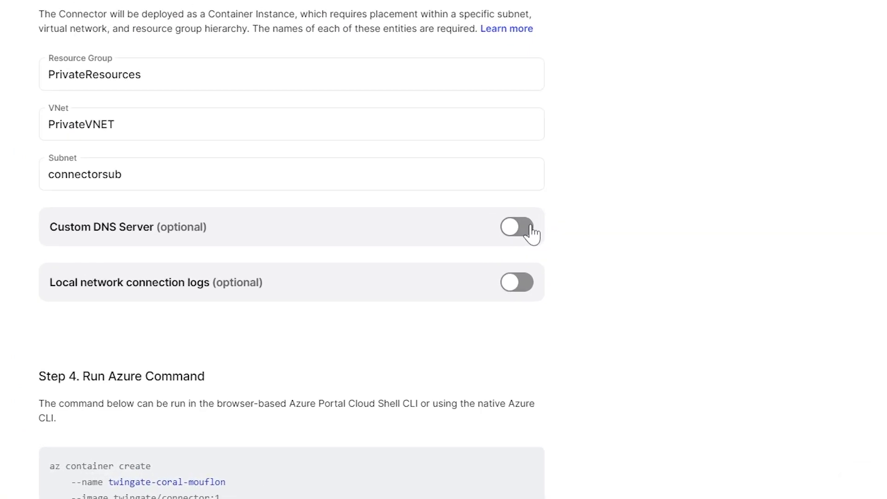
In Twingate, switch the optional custom DNS server and local network connection logs on and back off.
{"action": "left_click", "coordinate": [527, 228]}
{"action": "left_click", "coordinate": [523, 233]}
{"action": "left_click", "coordinate": [514, 284]}
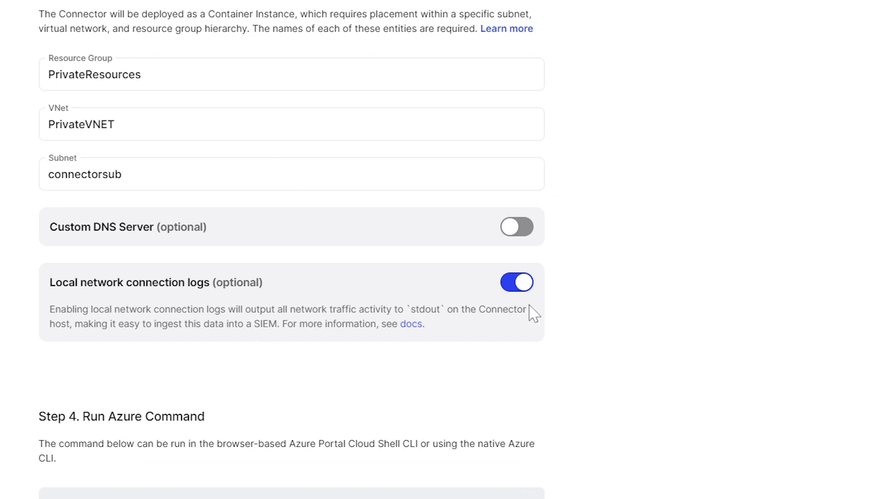
{"action": "left_click", "coordinate": [516, 284]}
Copy the generated container command with its access and refresh tokens, run it in Azure Cloud Shell, and check the provisioning state.
{"action": "scroll", "coordinate": [519, 296], "scroll_direction": "down", "scroll_amount": 5}
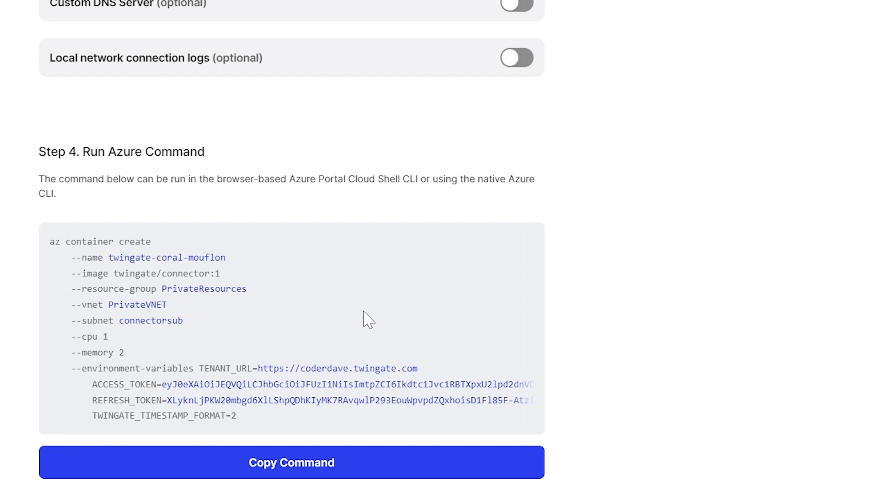
{"action": "left_click", "coordinate": [305, 479]}
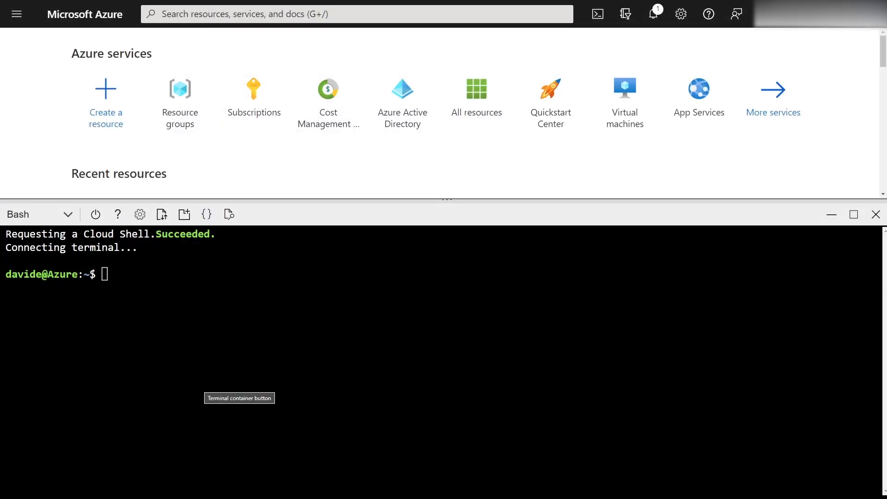
{"action": "left_click", "coordinate": [205, 384]}
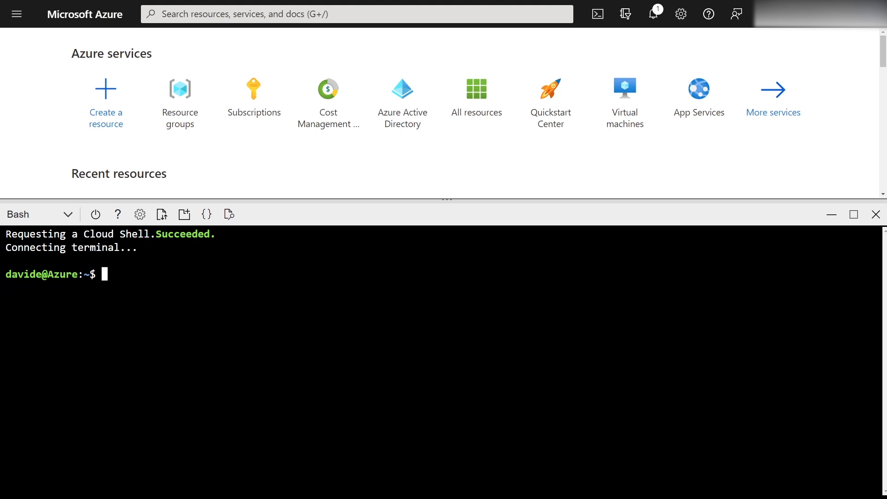
{"action": "right_click", "coordinate": [207, 321]}
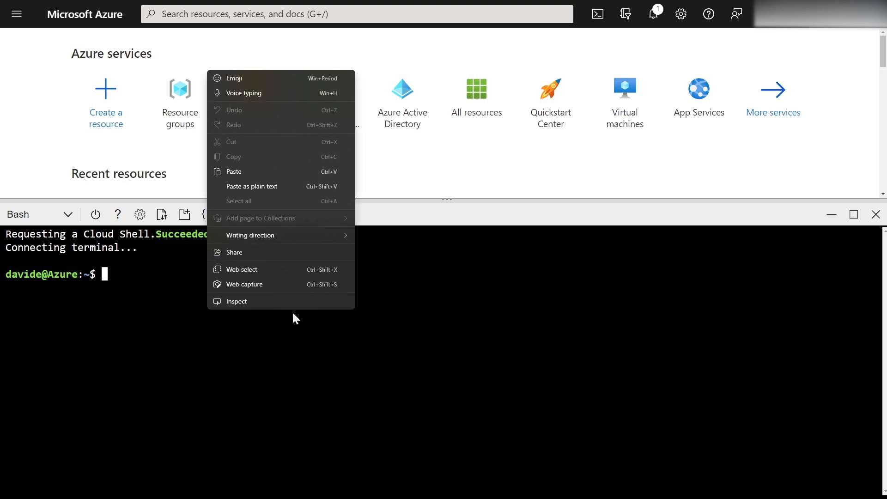
{"action": "left_click", "coordinate": [248, 174]}
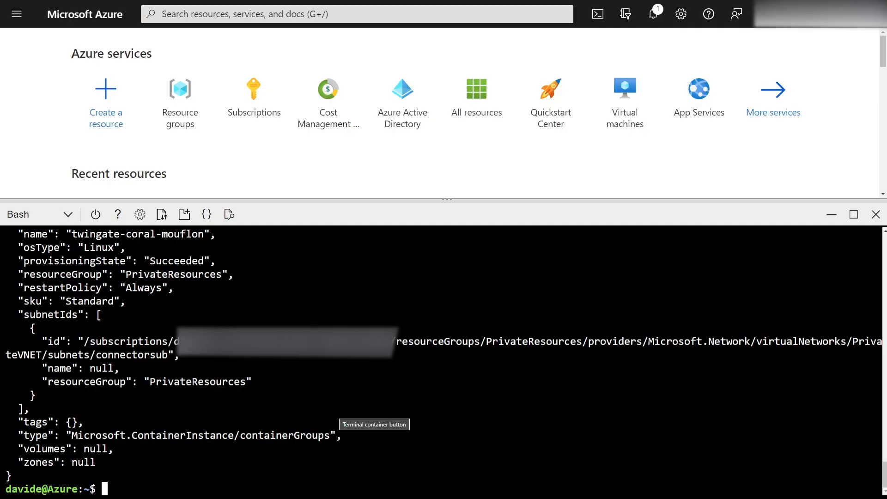
{"action": "double_click", "coordinate": [177, 261]}
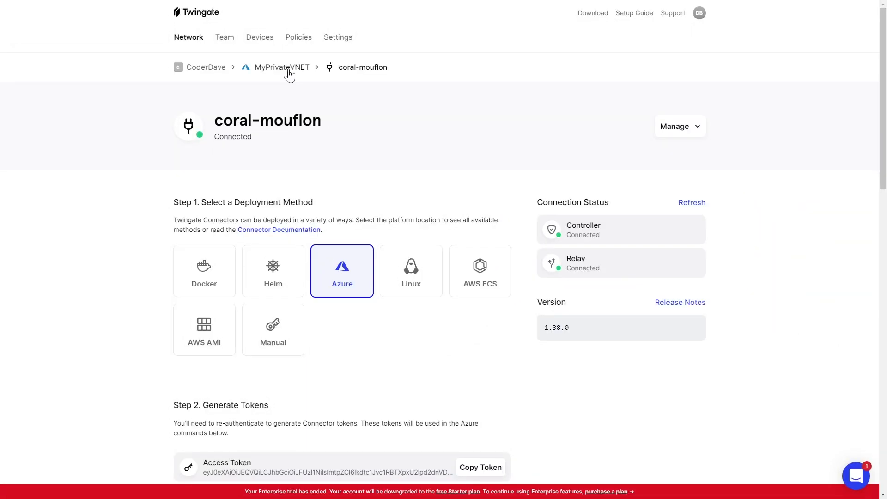
Add a CIDR resource labelled Windows VM with address 10.0.0.4/32 to MyPrivateVNET and grant the Everyone group access.
{"action": "left_click", "coordinate": [289, 70]}
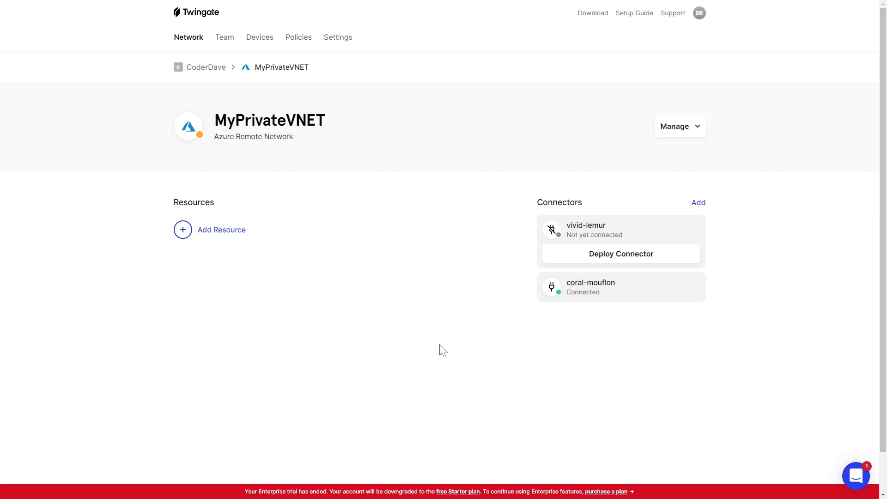
{"action": "left_click", "coordinate": [239, 234]}
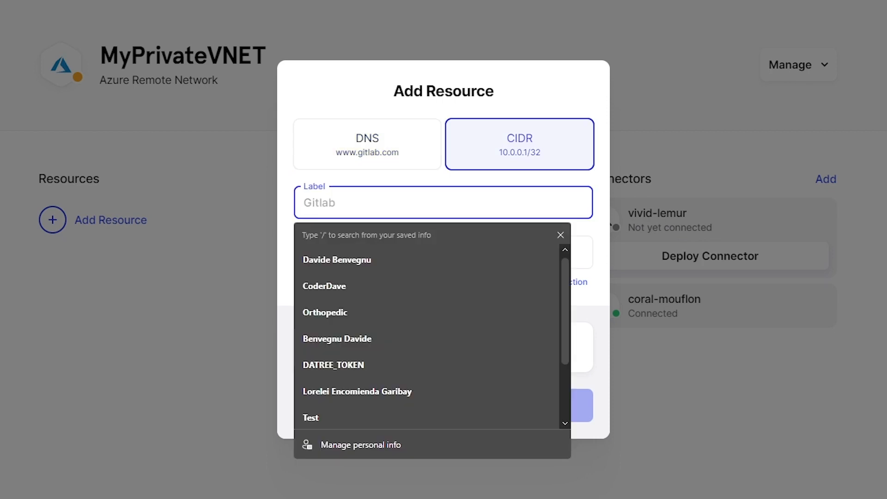
{"action": "type", "text": "Windw"}
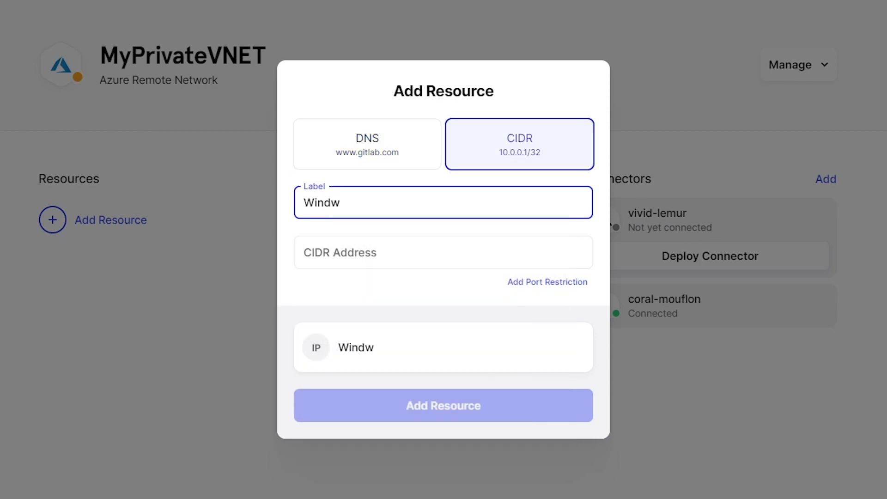
{"action": "key", "text": "BackSpace"}
{"action": "type", "text": "ows VM"}
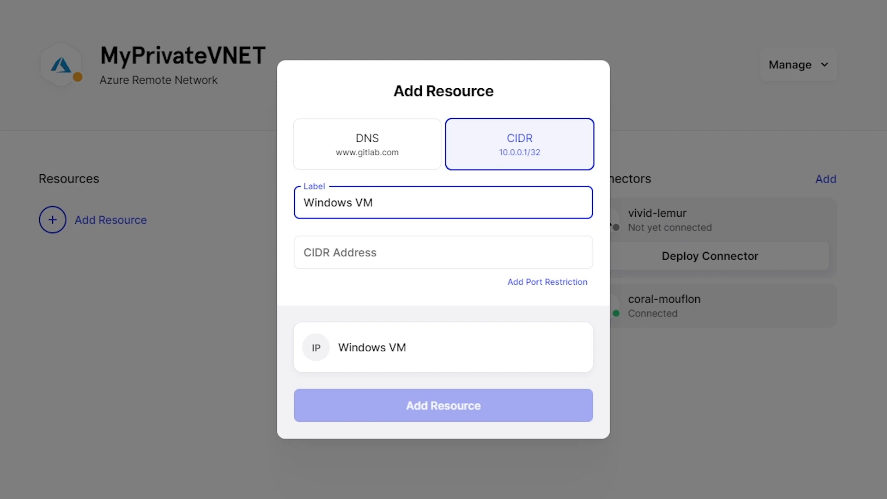
{"action": "key", "text": "Tab"}
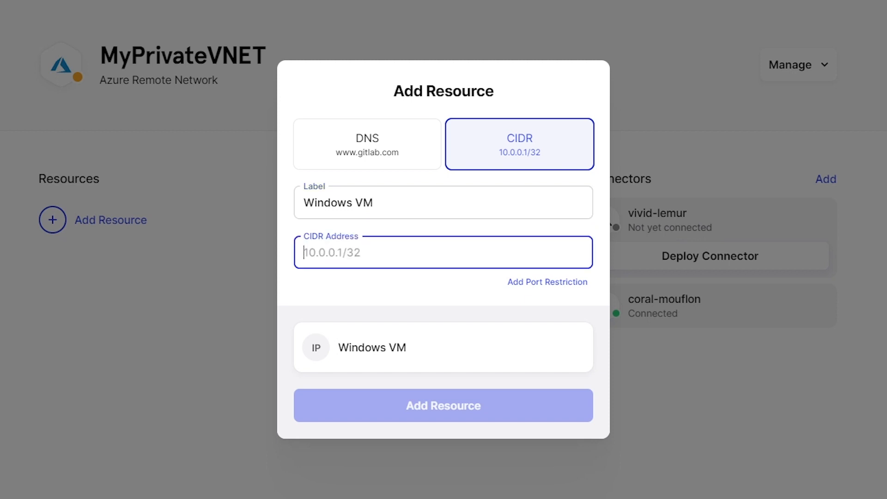
{"action": "type", "text": "10.0.0.4/32"}
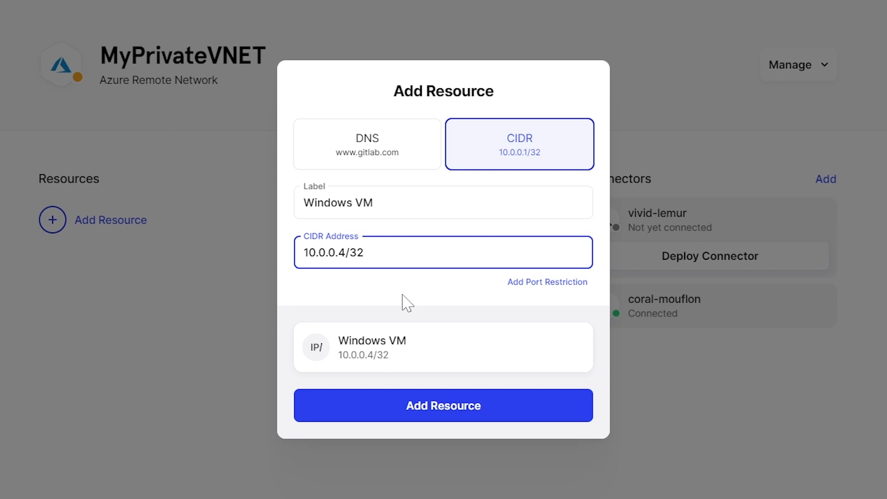
{"action": "left_click", "coordinate": [520, 287]}
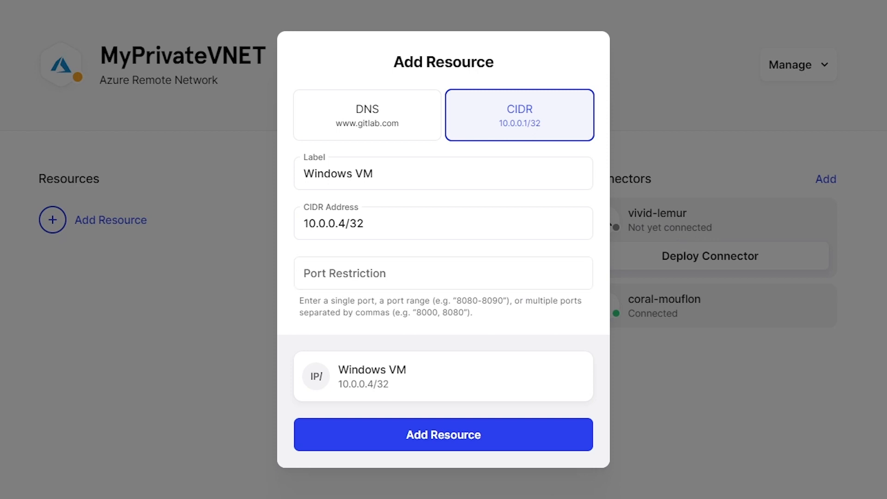
{"action": "left_click", "coordinate": [479, 449]}
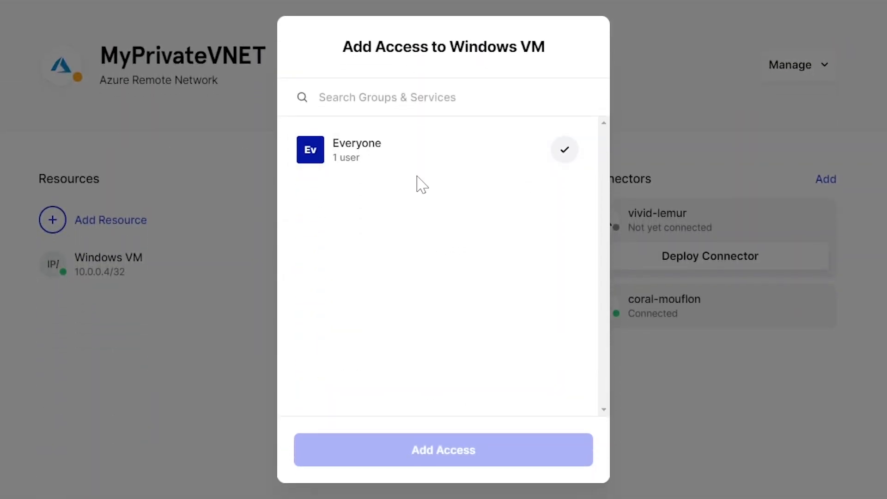
{"action": "left_click", "coordinate": [568, 162]}
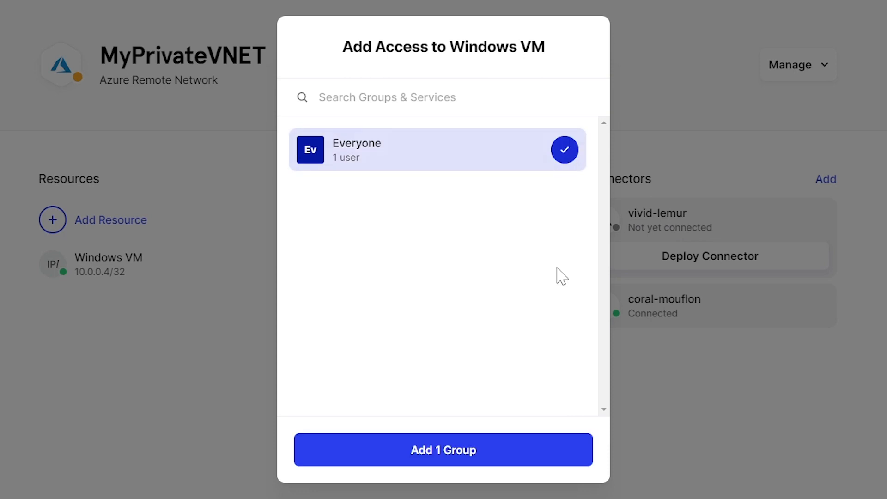
{"action": "left_click", "coordinate": [490, 456]}
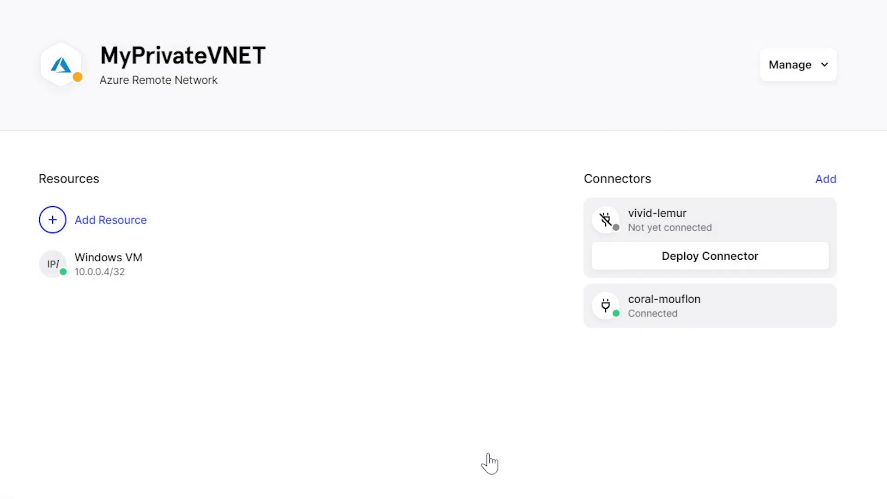
Add a second CIDR resource labelled Linux VM with address 10.0.0.5/32 and grant the Everyone group access.
{"action": "left_click", "coordinate": [101, 222]}
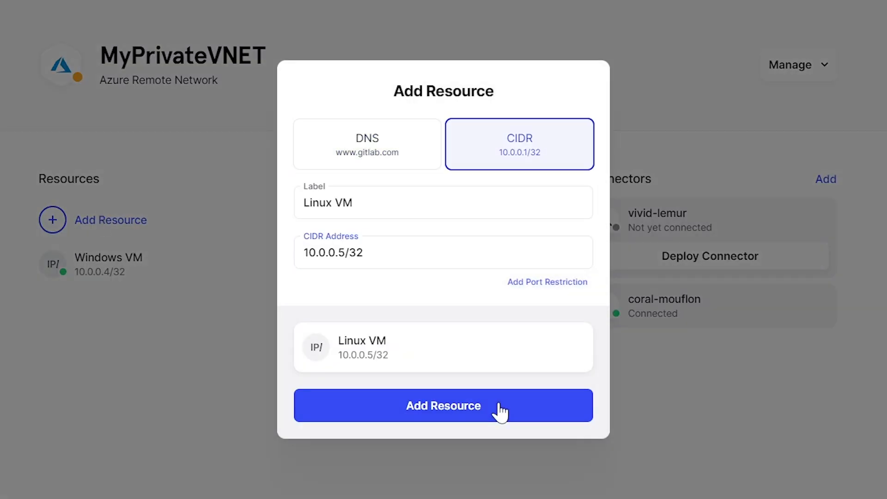
{"action": "left_click", "coordinate": [498, 409]}
{"action": "left_click", "coordinate": [562, 155]}
{"action": "left_click", "coordinate": [513, 458]}
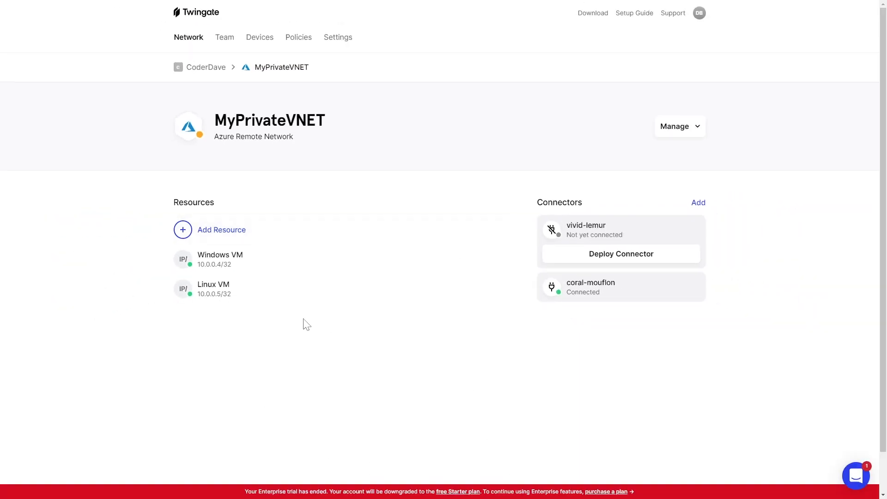
Examine the Linux VM resource's access list, editable settings and management options without changing anything.
{"action": "left_click", "coordinate": [256, 298]}
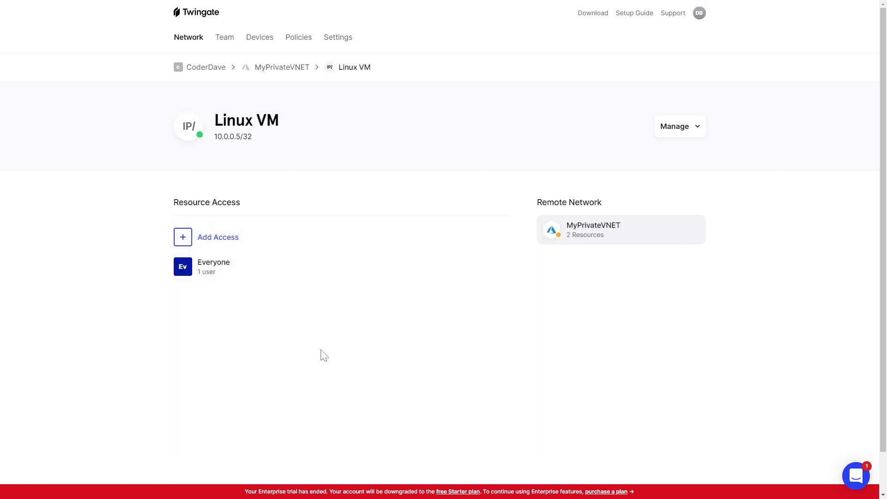
{"action": "left_click", "coordinate": [666, 131]}
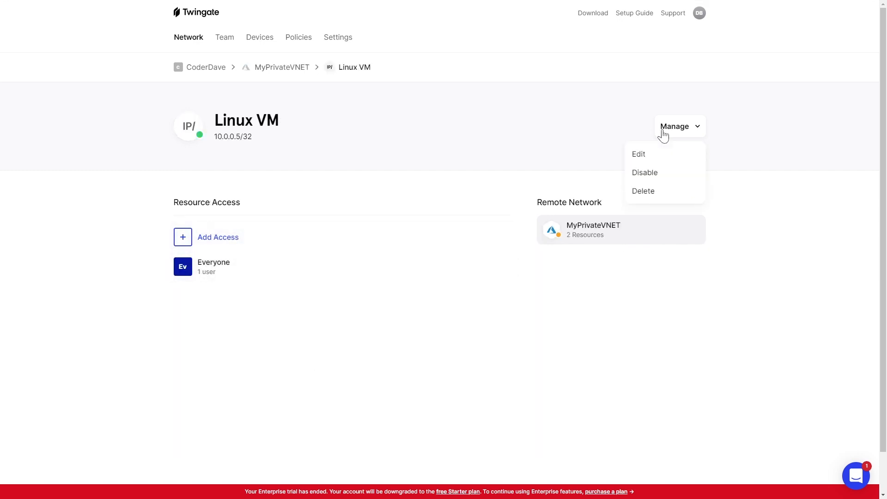
{"action": "left_click", "coordinate": [680, 153]}
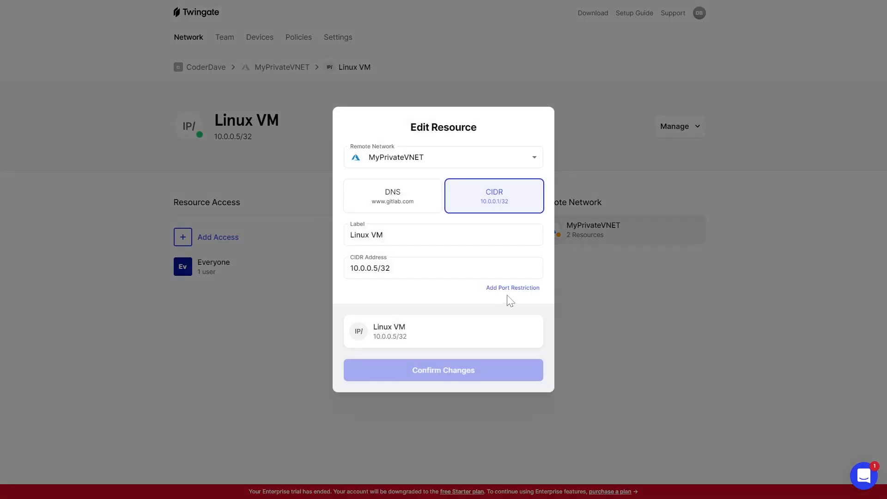
{"action": "left_click", "coordinate": [618, 304]}
{"action": "left_click", "coordinate": [693, 135]}
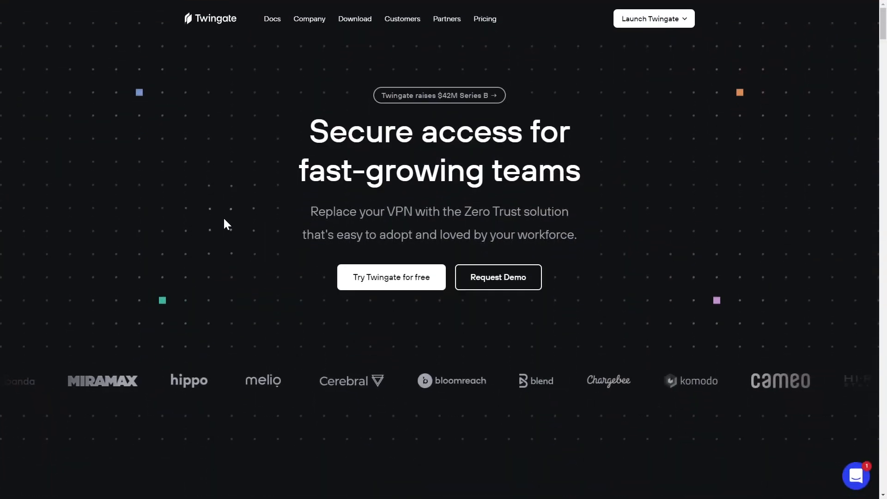
Download the Twingate client for Windows from the Twingate website and install it, accepting the license agreement.
{"action": "mouse_move", "coordinate": [362, 18]}
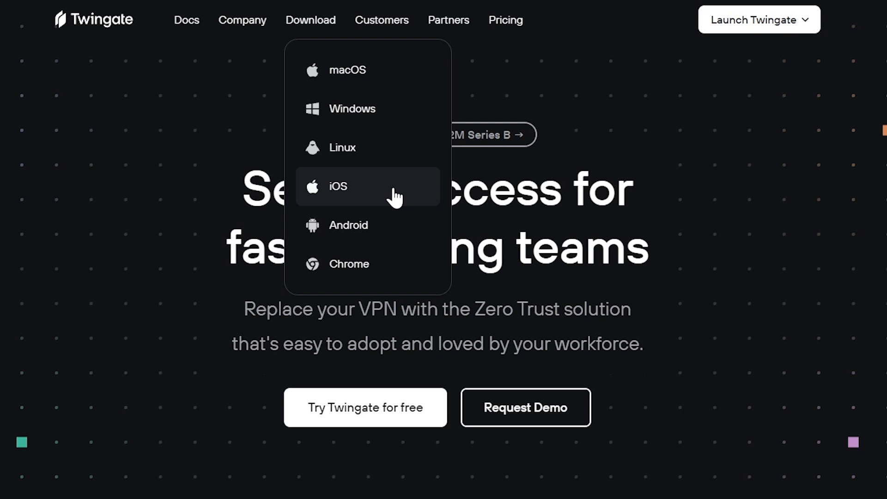
{"action": "left_click", "coordinate": [364, 121]}
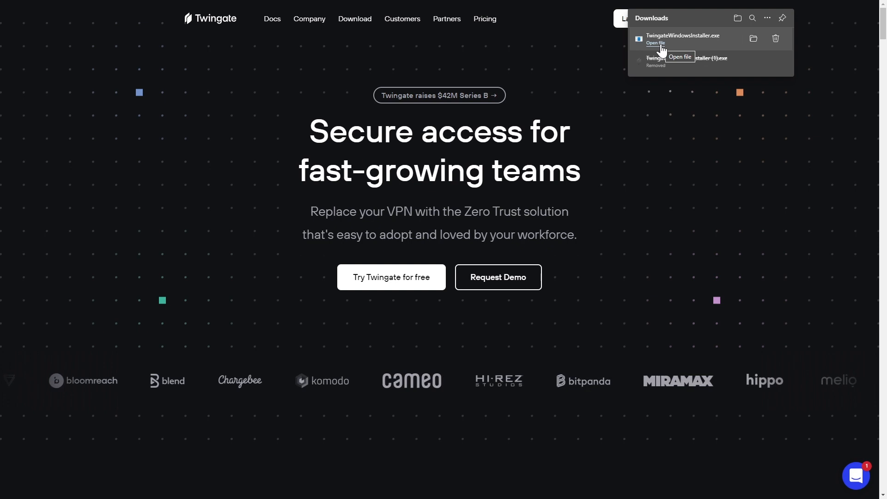
{"action": "left_click", "coordinate": [660, 45]}
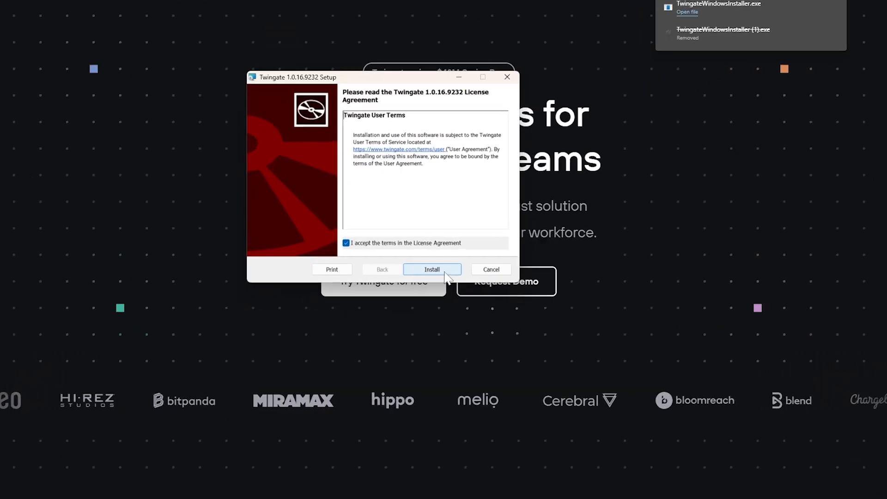
{"action": "left_click", "coordinate": [432, 270]}
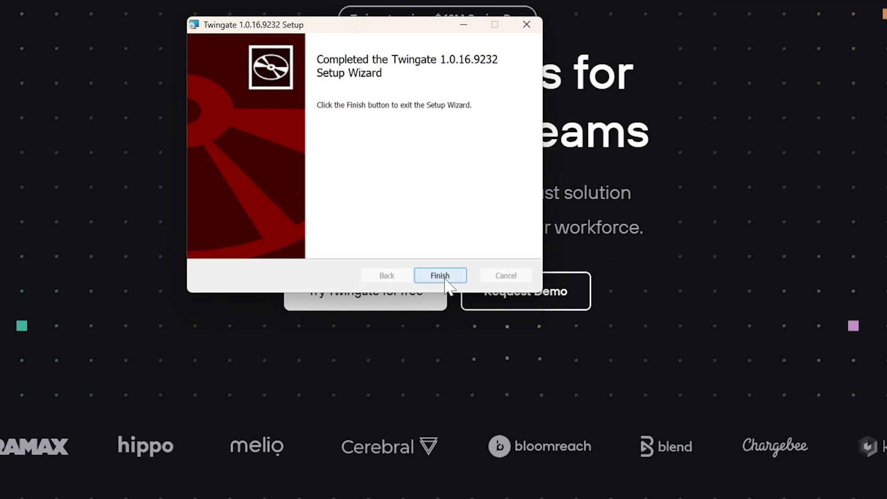
{"action": "left_click", "coordinate": [444, 278]}
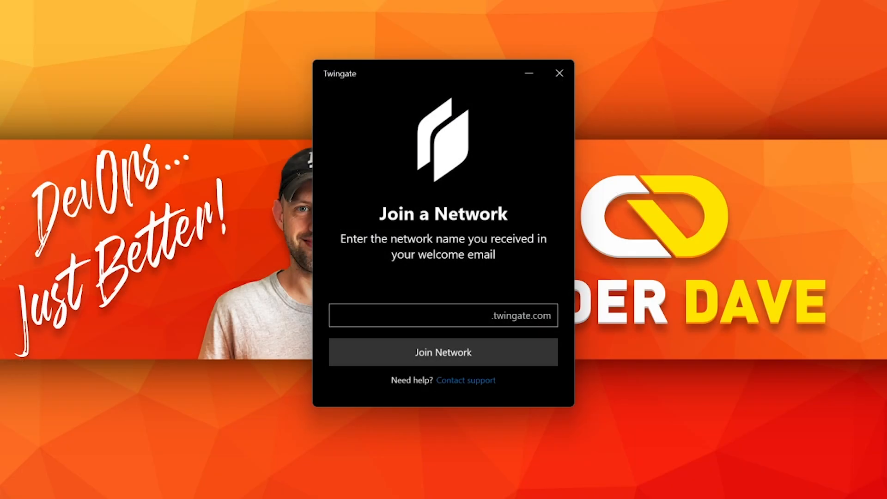
In the Twingate client, join the coderdave network and sign in with Microsoft.
{"action": "left_click", "coordinate": [337, 316]}
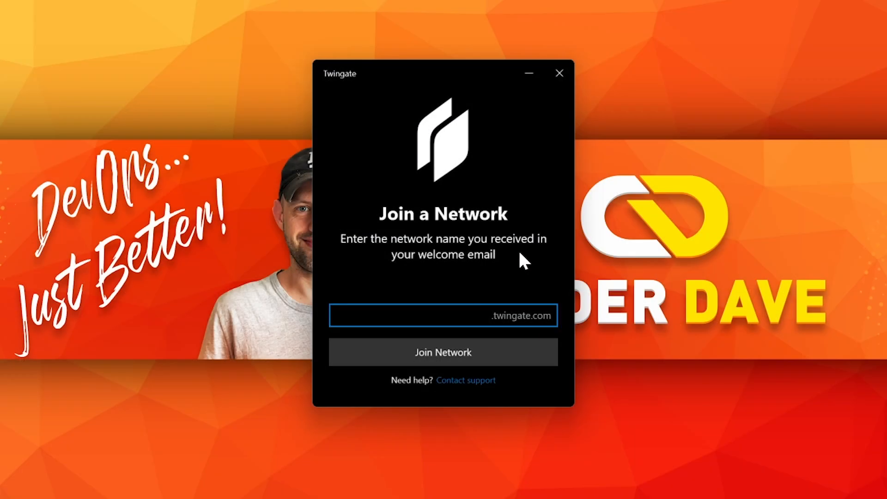
{"action": "type", "text": "coderdave"}
{"action": "left_click", "coordinate": [503, 345]}
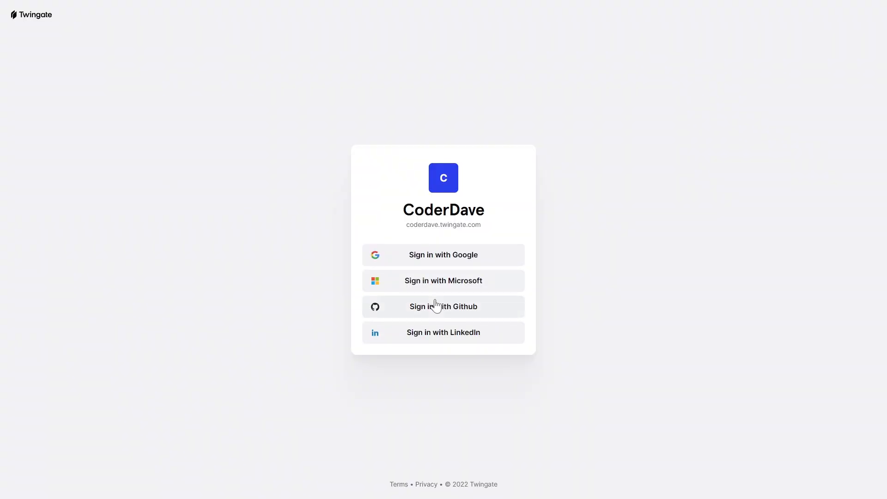
{"action": "left_click", "coordinate": [443, 286]}
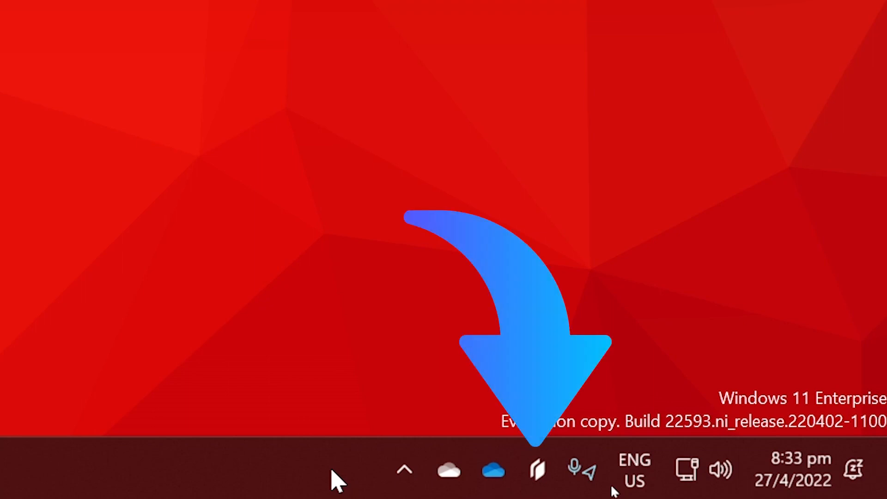
Review the Twingate client's available resources and the options offered for the Linux VM and Windows VM.
{"action": "left_click", "coordinate": [535, 474]}
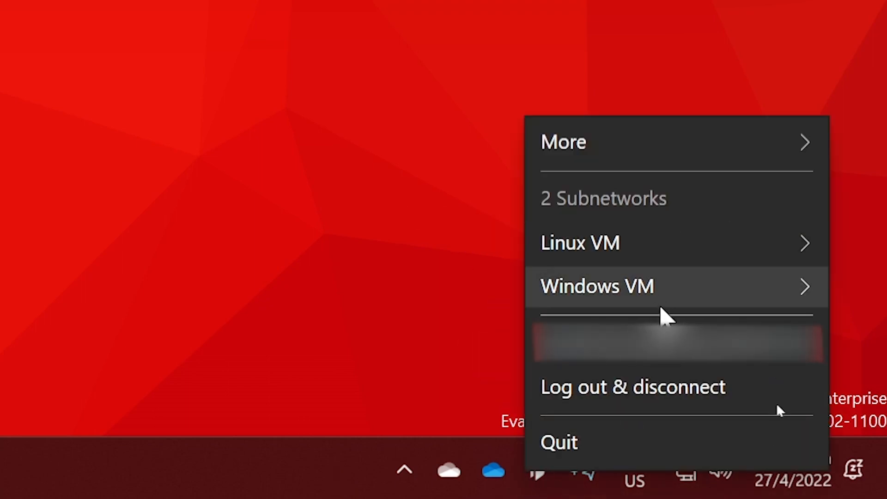
{"action": "mouse_move", "coordinate": [694, 257]}
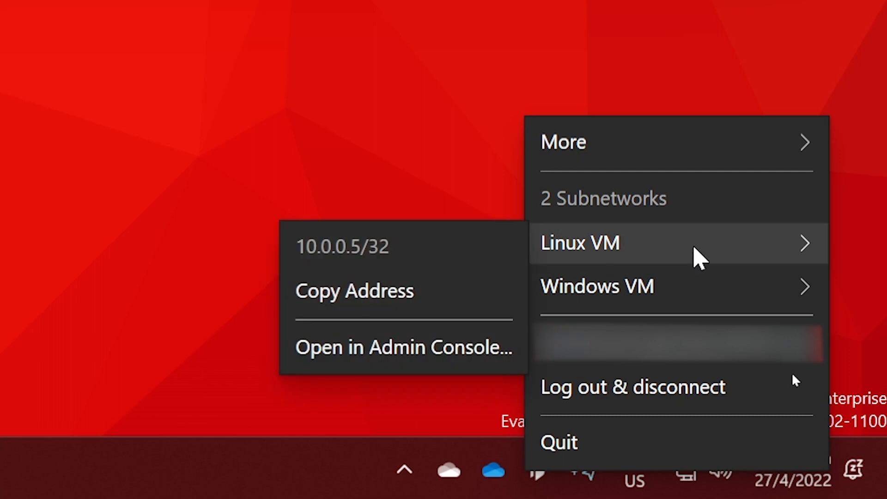
{"action": "mouse_move", "coordinate": [686, 308]}
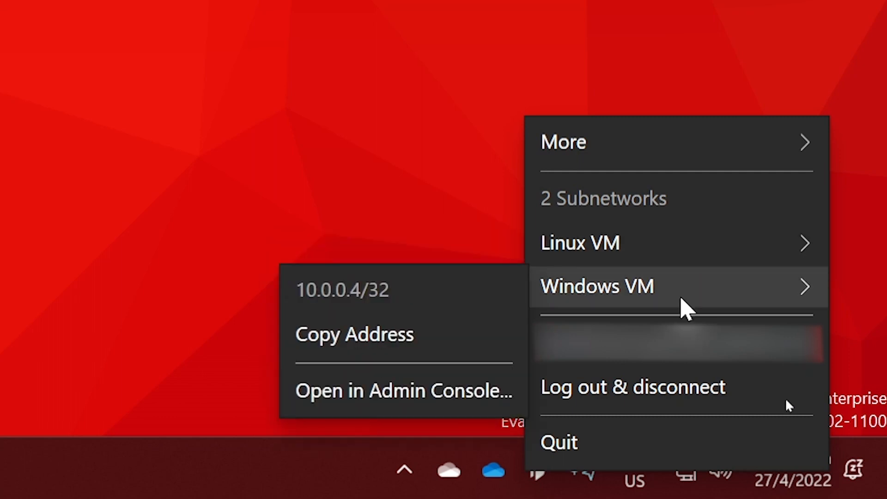
{"action": "mouse_move", "coordinate": [689, 158]}
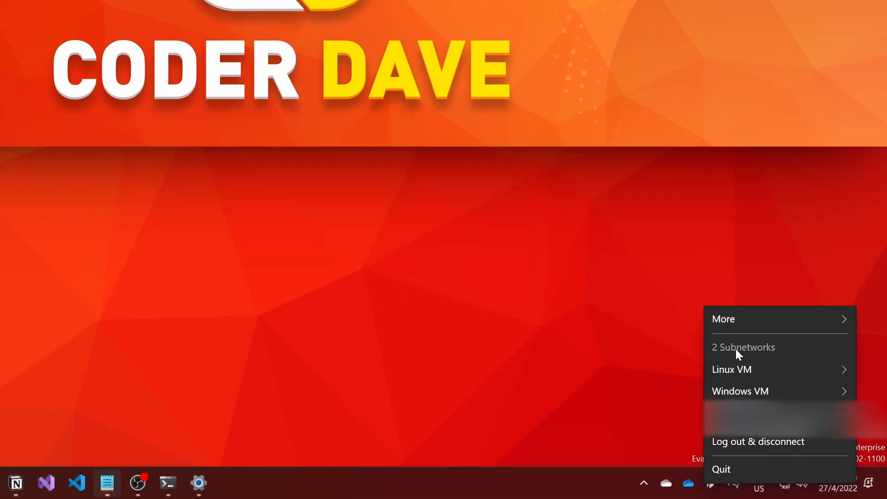
{"action": "left_click", "coordinate": [759, 424]}
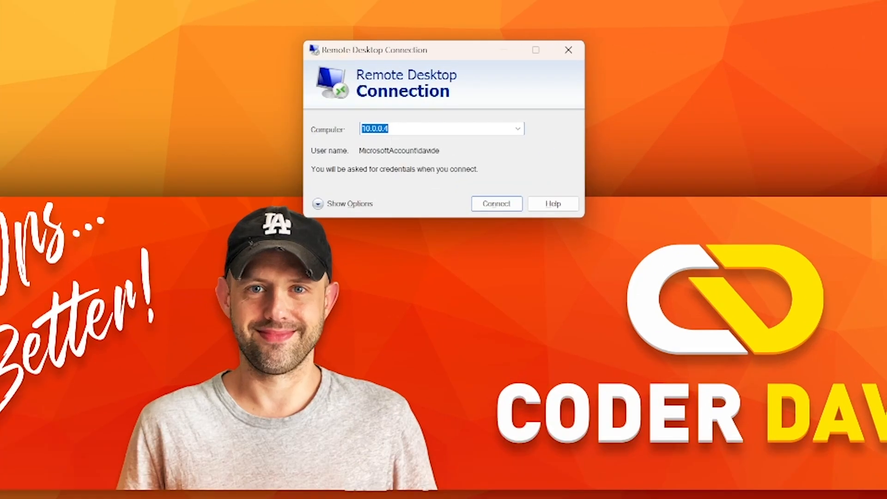
Connect to the Windows VM at 10.0.0.4 with Remote Desktop, and open a PuTTY SSH session to the Linux VM on port 22.
{"action": "left_click", "coordinate": [484, 203]}
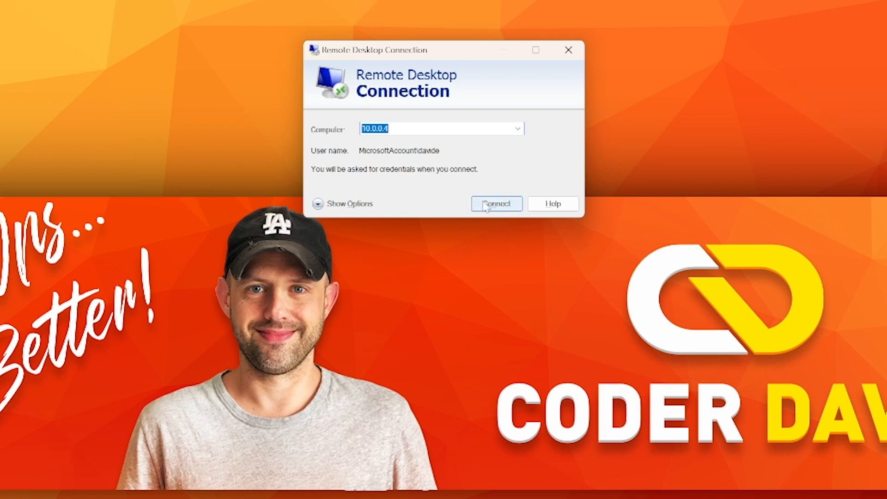
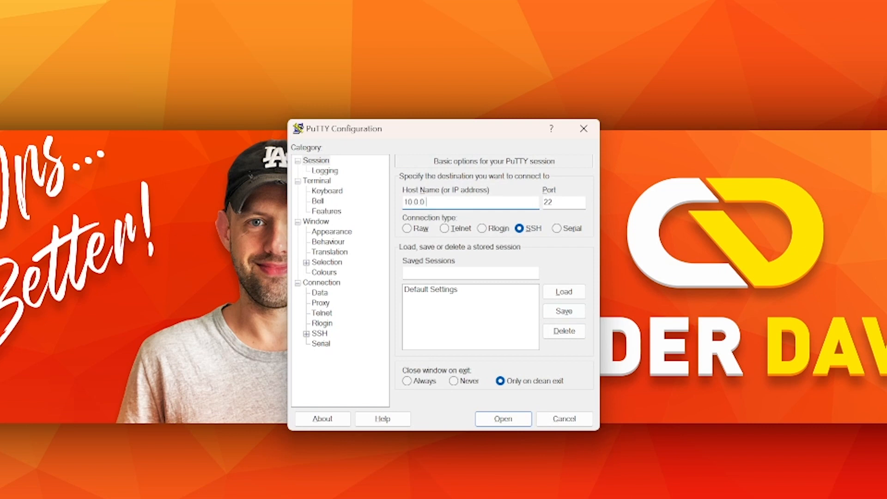
{"action": "left_click", "coordinate": [506, 416]}
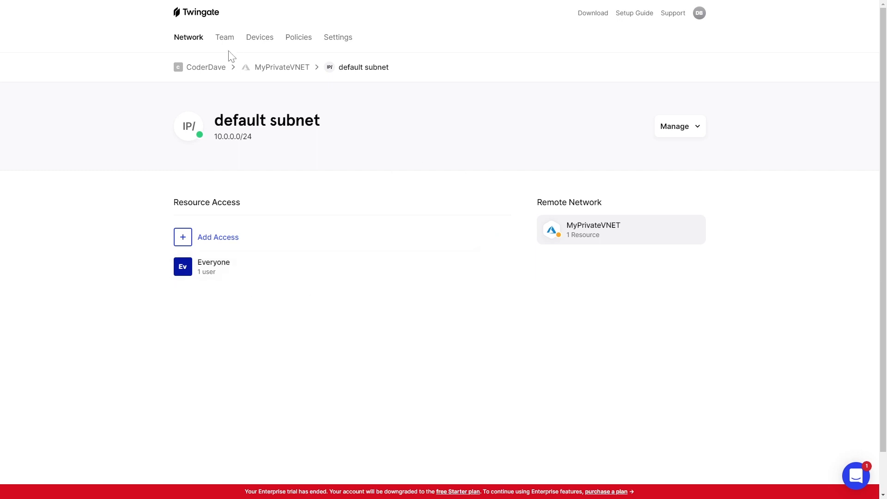
In the Twingate admin console, examine the team's users, the user invitation form, the groups and the admins.
{"action": "left_click", "coordinate": [225, 37]}
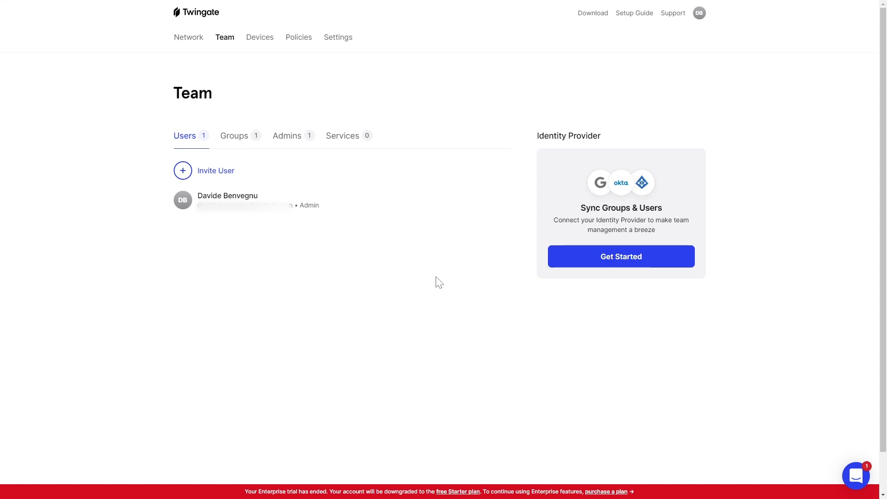
{"action": "left_click", "coordinate": [224, 172]}
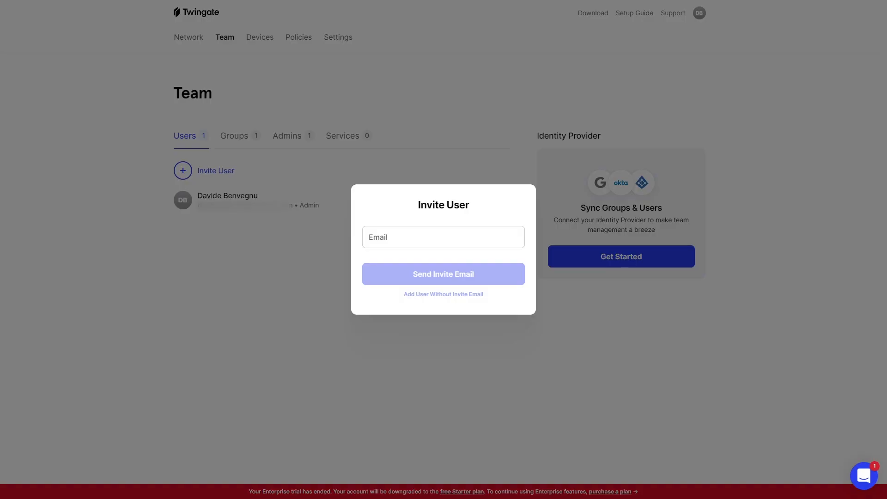
{"action": "left_click", "coordinate": [239, 145]}
{"action": "left_click", "coordinate": [240, 146]}
{"action": "left_click", "coordinate": [303, 145]}
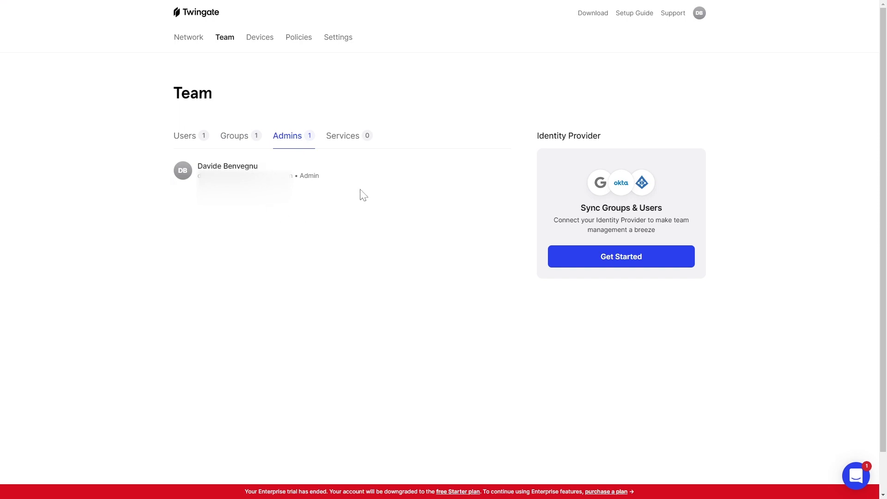
Create a service account named "GitHub Actions Hosted Runners" in the team's services.
{"action": "left_click", "coordinate": [369, 136]}
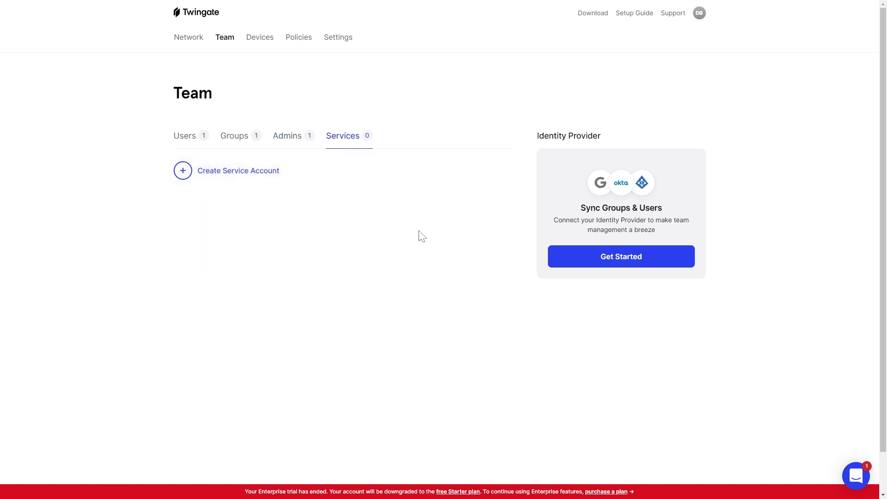
{"action": "left_click", "coordinate": [249, 175]}
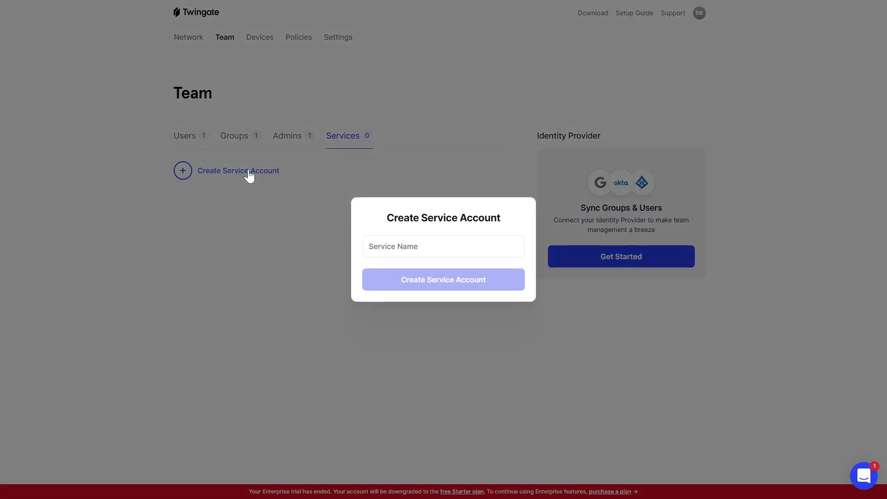
{"action": "type", "text": "GitHub Actions Hosted Runners"}
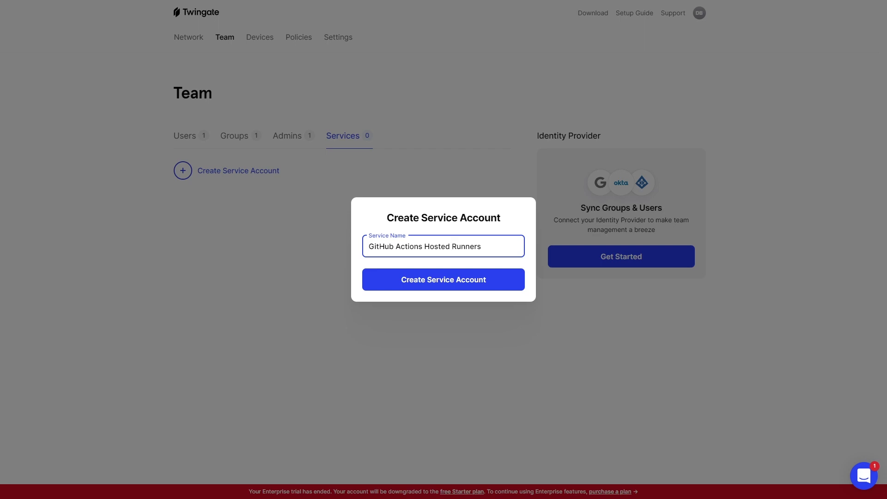
{"action": "left_click", "coordinate": [467, 282]}
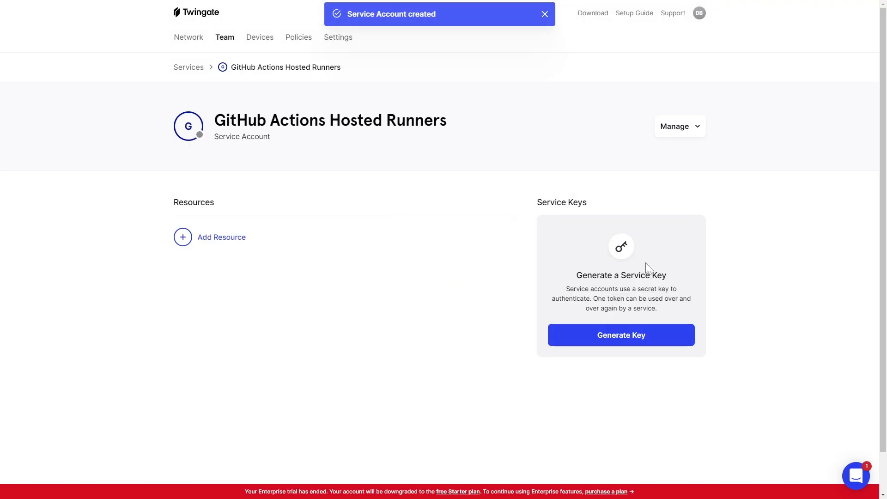
Generate a service key labelled "actions-token-myprivatenetwork" with a 365-day expiration period for the GitHub Actions Hosted Runners account.
{"action": "left_click", "coordinate": [639, 333]}
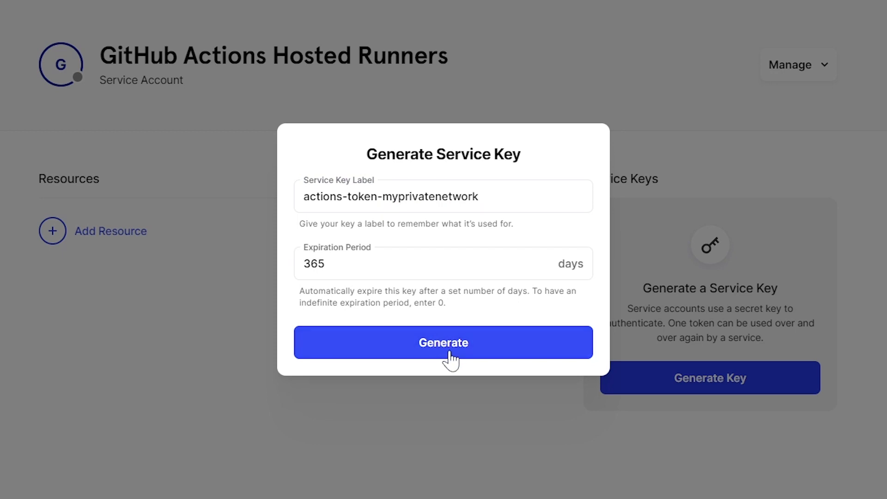
{"action": "left_click", "coordinate": [451, 358]}
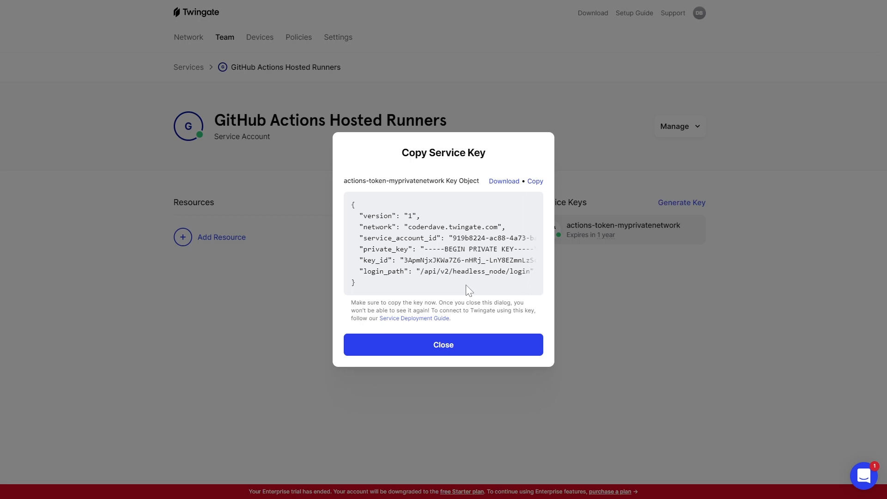
{"action": "left_click", "coordinate": [464, 345]}
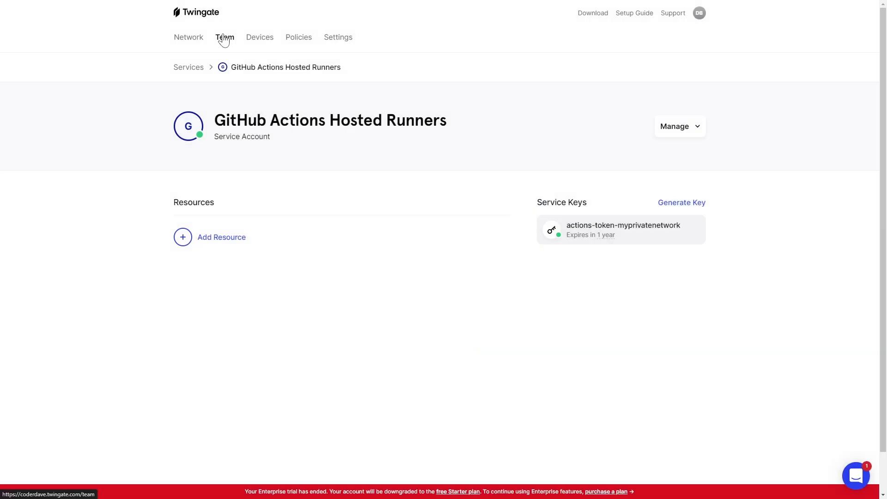
Create a team group named "Restricted Users".
{"action": "left_click", "coordinate": [223, 38]}
{"action": "left_click", "coordinate": [228, 137]}
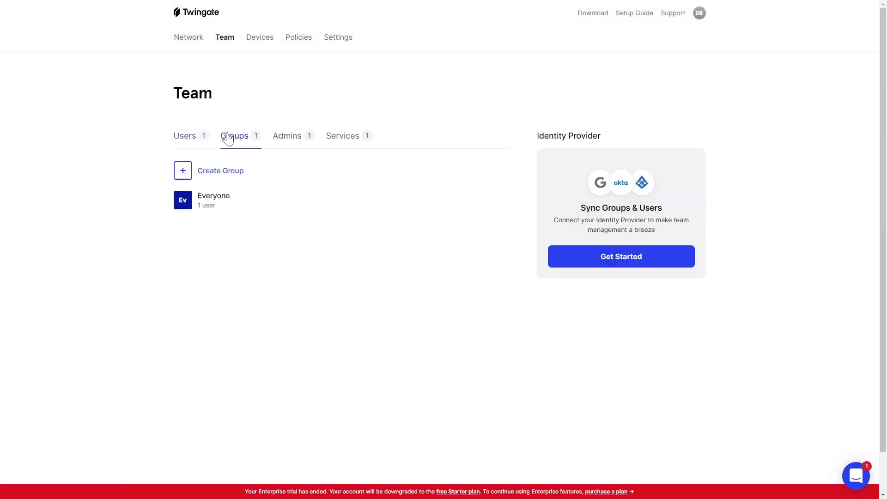
{"action": "left_click", "coordinate": [236, 179]}
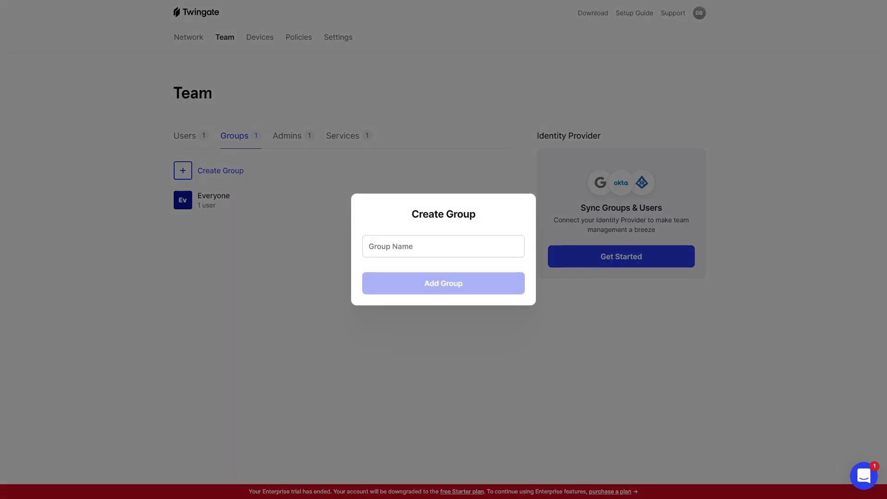
{"action": "type", "text": "Restricted Users"}
{"action": "left_click", "coordinate": [399, 281]}
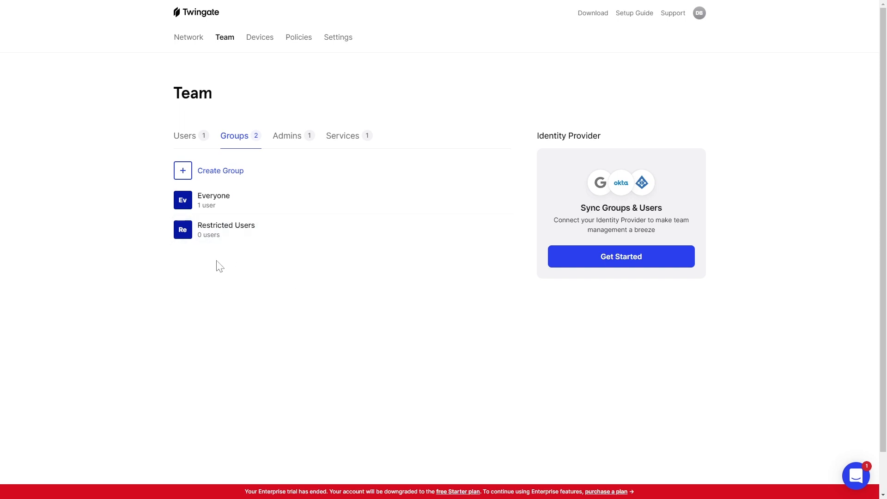
Grant the Restricted Users group access to the default subnet resource.
{"action": "left_click", "coordinate": [189, 38]}
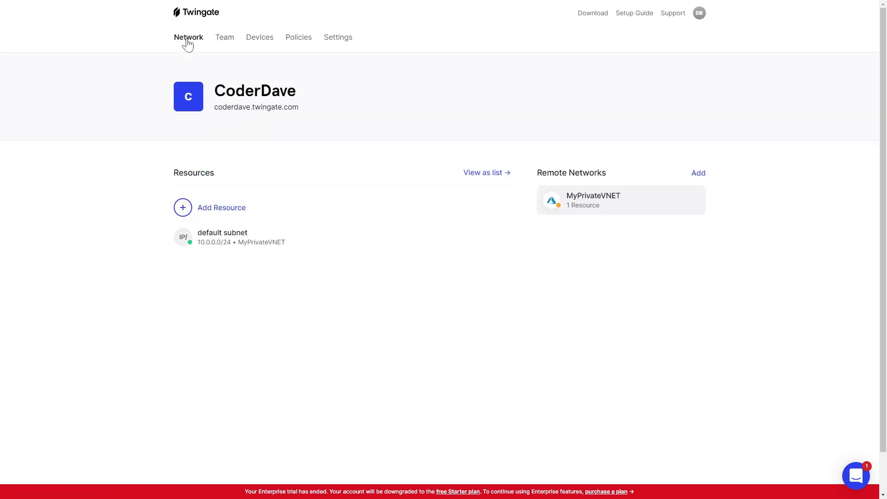
{"action": "left_click", "coordinate": [236, 243]}
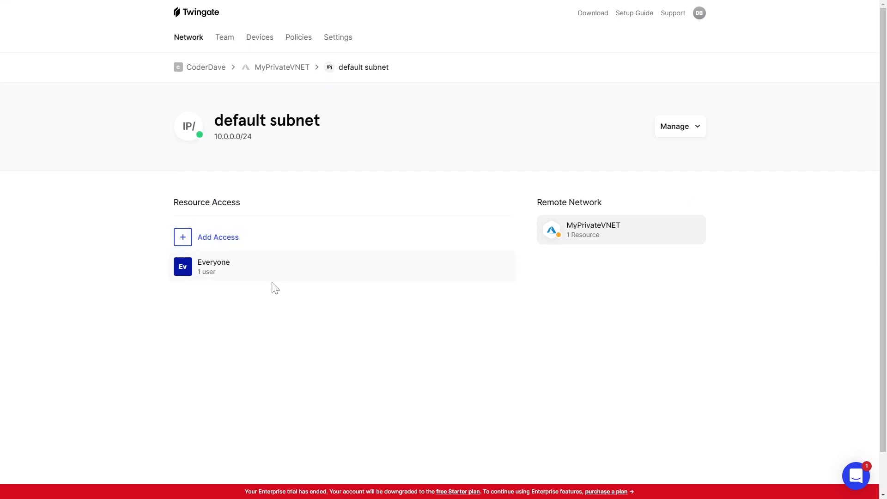
{"action": "left_click", "coordinate": [183, 231]}
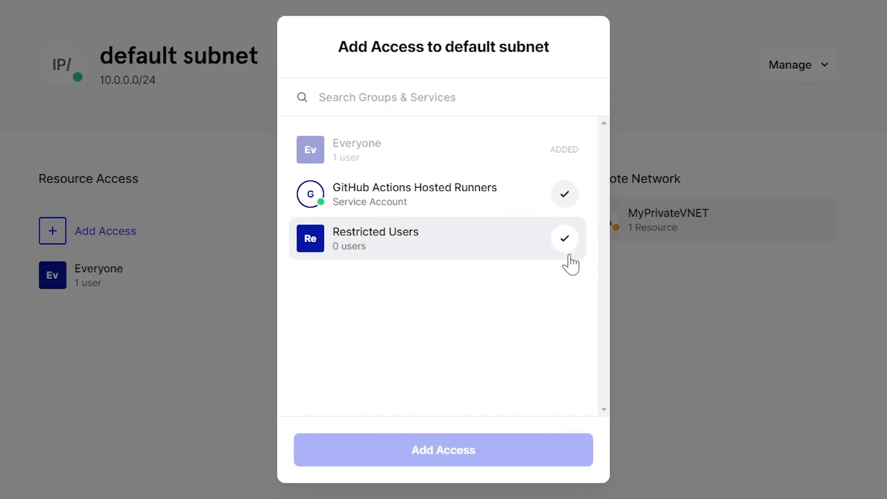
{"action": "left_click", "coordinate": [565, 241]}
{"action": "left_click", "coordinate": [505, 460]}
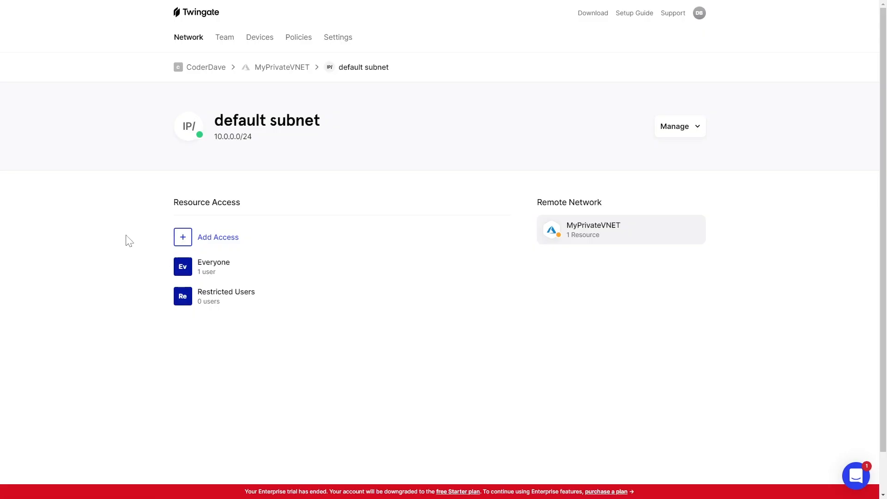
Remove the Everyone group's access to the default subnet and test an SSH connection to 10.0.0.5 on port 22 with PuTTY.
{"action": "left_click", "coordinate": [502, 266]}
{"action": "left_click", "coordinate": [456, 298]}
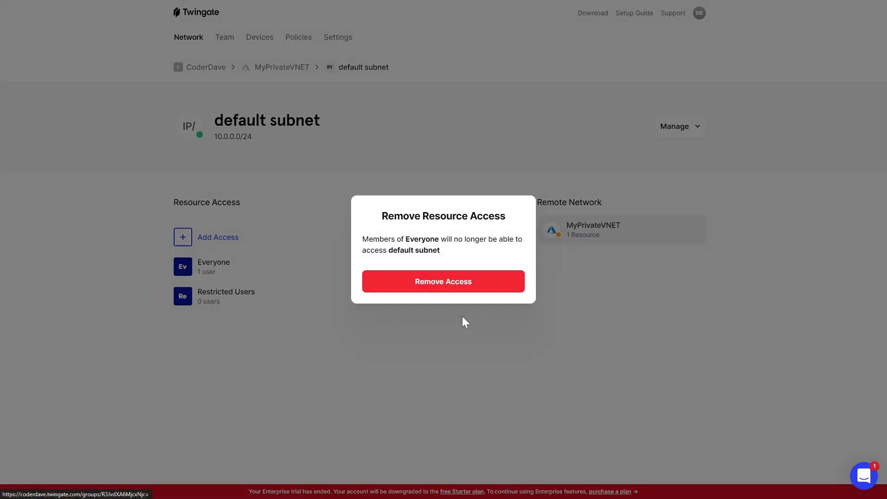
{"action": "left_click", "coordinate": [444, 282]}
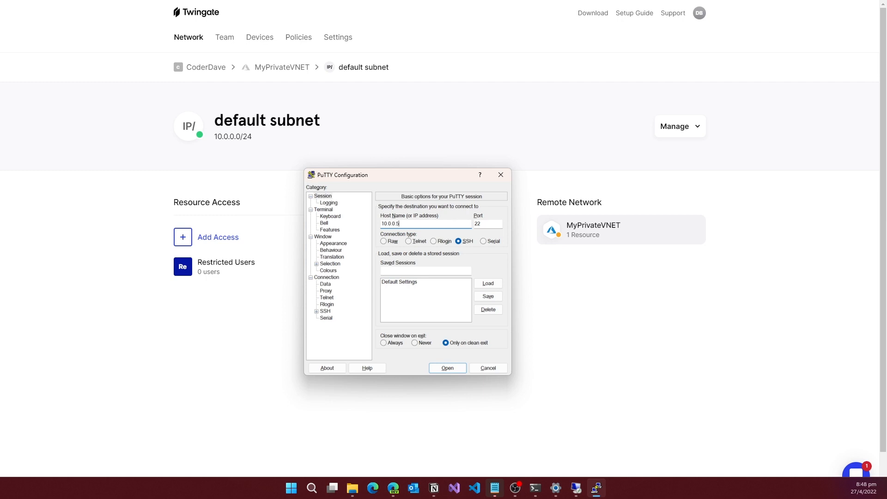
{"action": "left_click", "coordinate": [447, 368]}
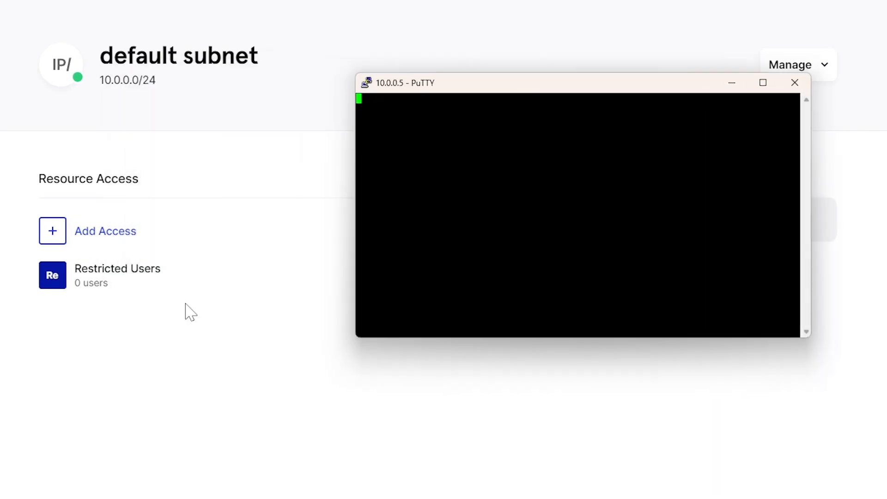
{"action": "left_click", "coordinate": [194, 354]}
Give the Everyone group access to the default subnet again.
{"action": "left_click", "coordinate": [111, 238]}
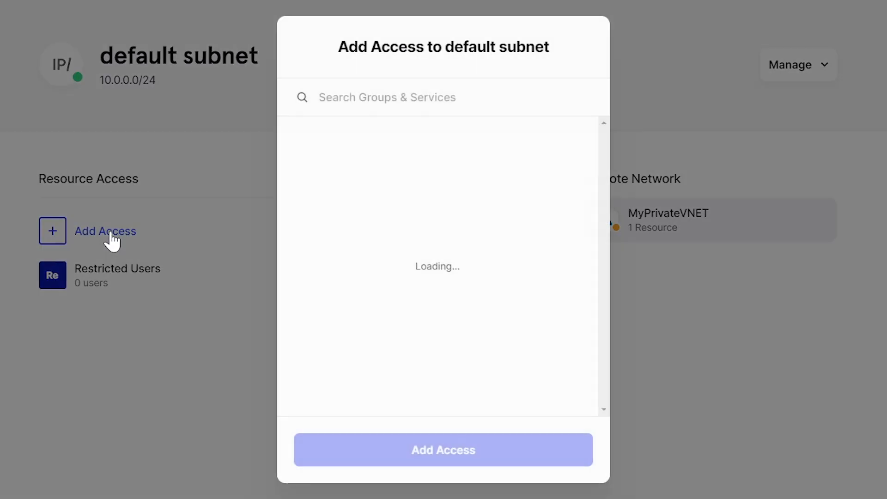
{"action": "left_click", "coordinate": [564, 150]}
{"action": "left_click", "coordinate": [419, 444]}
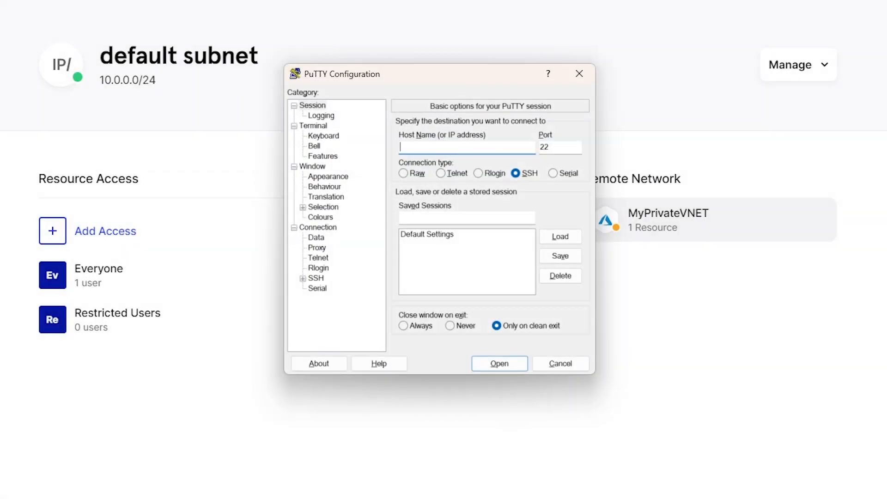
Test the SSH connection to 10.0.0.5 on port 22 again with PuTTY, and close the session window.
{"action": "type", "text": "10"}
{"action": "type", "text": ".0.0.5"}
{"action": "left_click", "coordinate": [503, 364]}
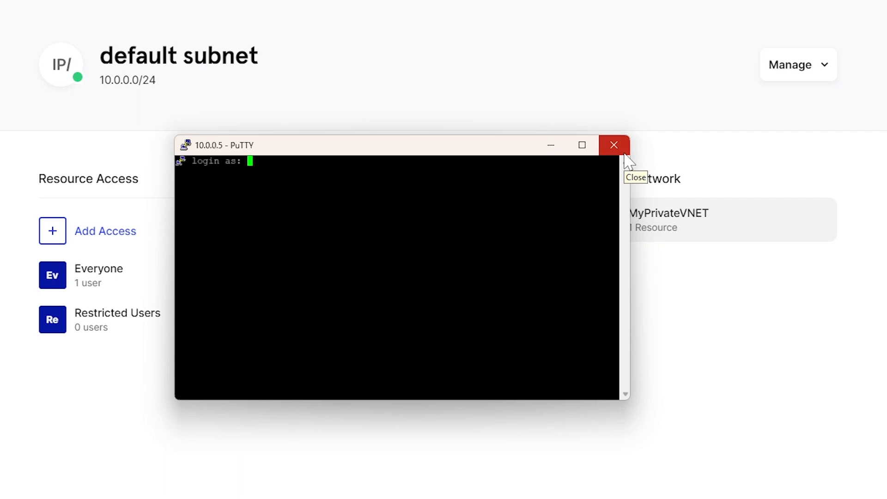
{"action": "left_click", "coordinate": [624, 154]}
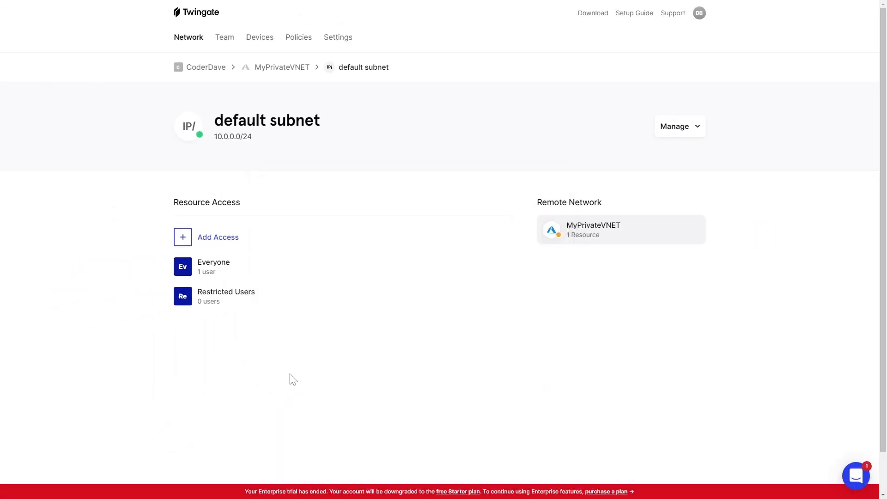
Grant the GitHub Actions Hosted Runners service account access to the default subnet.
{"action": "left_click", "coordinate": [218, 238]}
{"action": "left_click", "coordinate": [437, 208]}
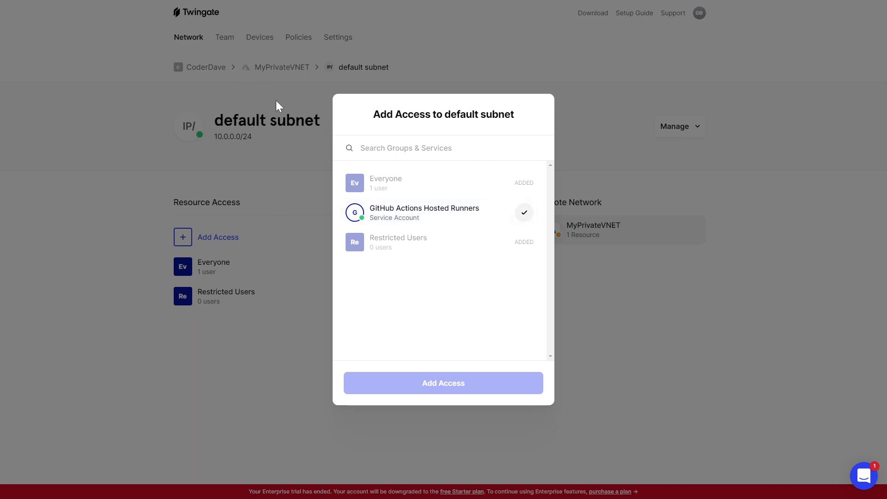
{"action": "left_click", "coordinate": [524, 214]}
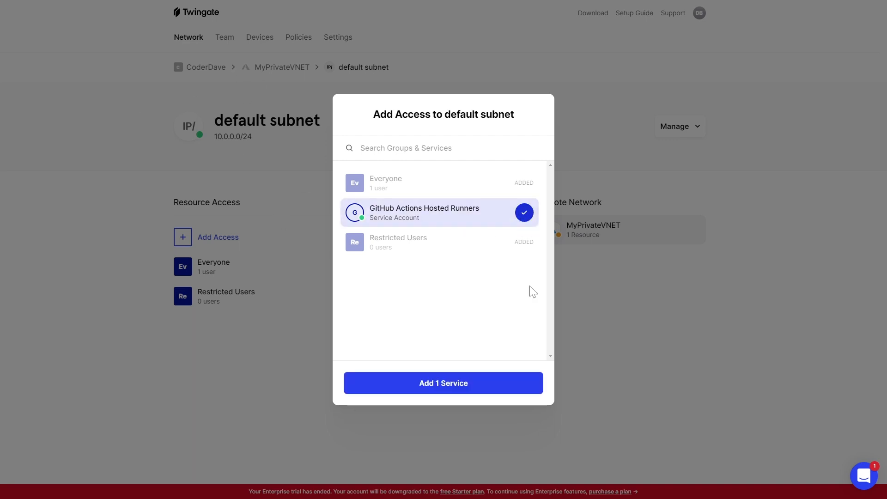
{"action": "left_click", "coordinate": [475, 387]}
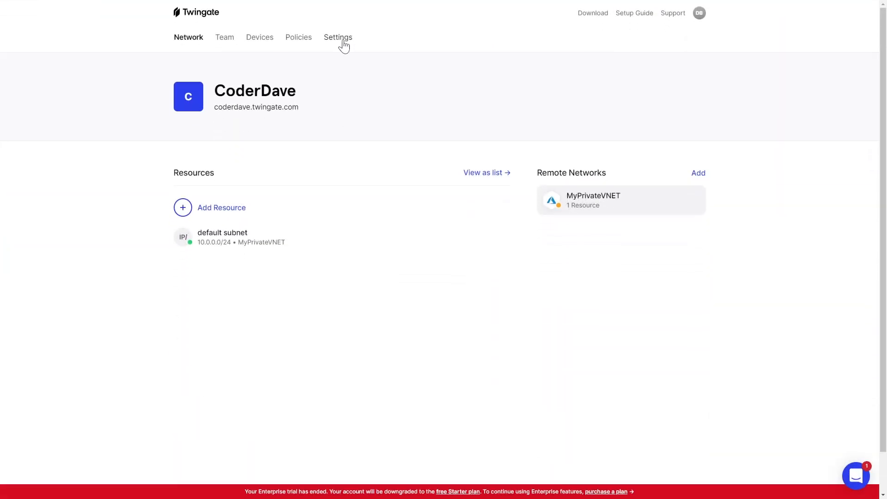
Review the identity provider options in the network settings and open the Azure AD connection.
{"action": "left_click", "coordinate": [344, 46]}
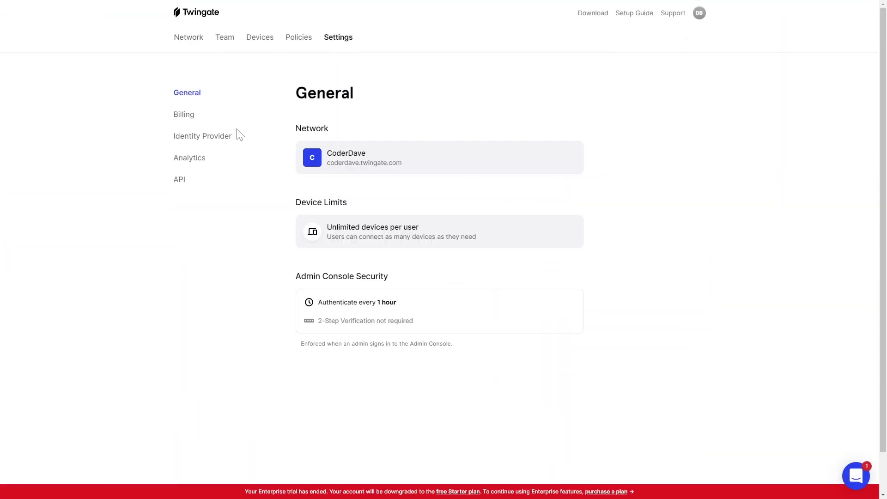
{"action": "left_click", "coordinate": [201, 138]}
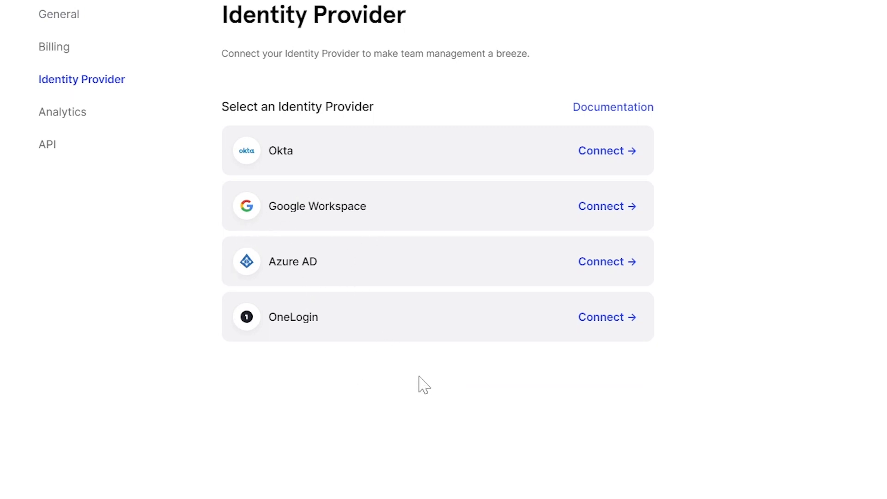
{"action": "left_click", "coordinate": [602, 275]}
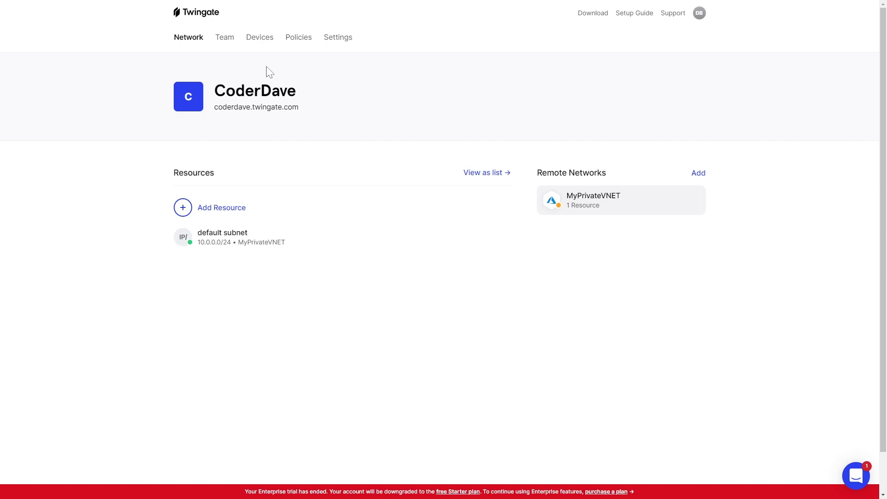
Examine the details of the registered Windows desktop device and its management options.
{"action": "left_click", "coordinate": [257, 41]}
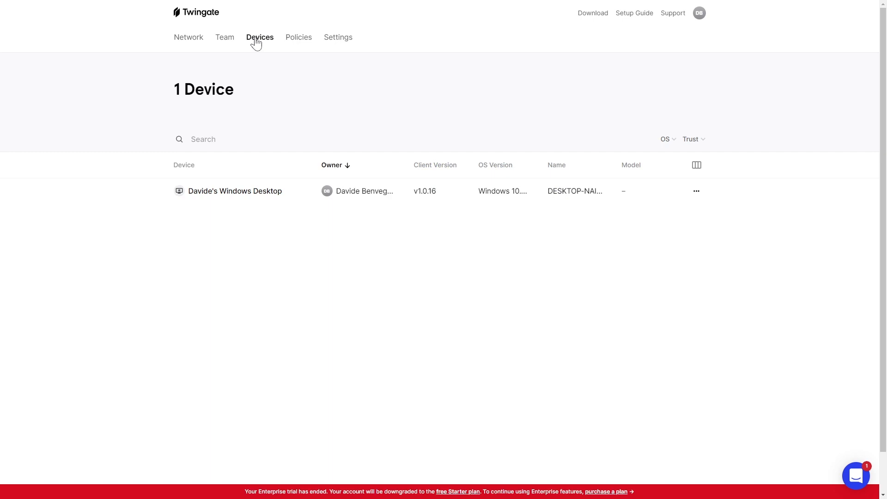
{"action": "left_click", "coordinate": [268, 193]}
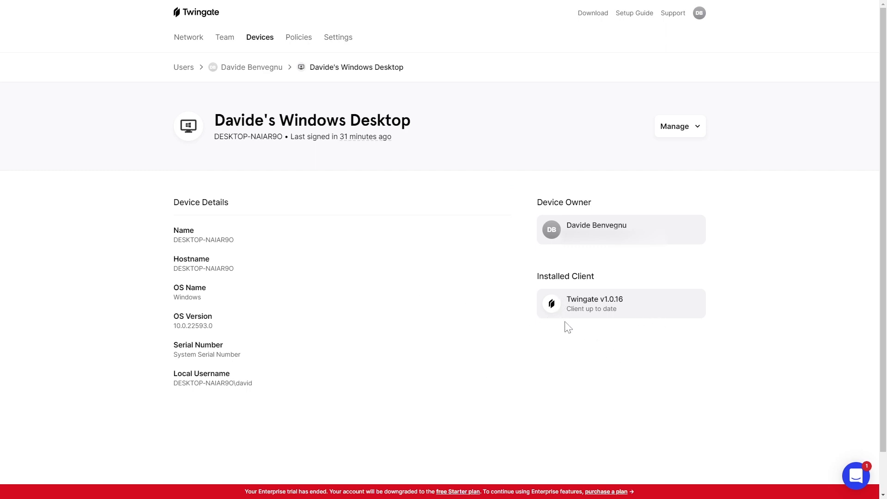
{"action": "left_click", "coordinate": [678, 129]}
{"action": "left_click", "coordinate": [703, 187]}
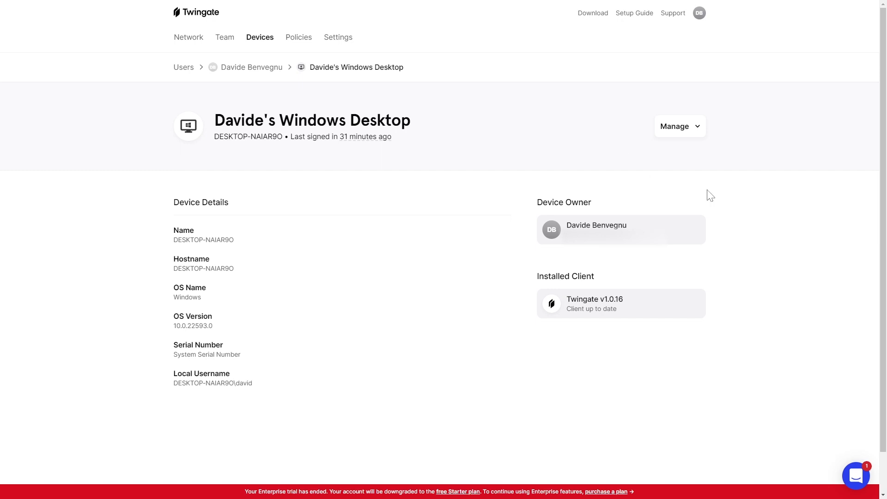
Create a resource policy named "CoderDave Policy".
{"action": "left_click", "coordinate": [301, 44]}
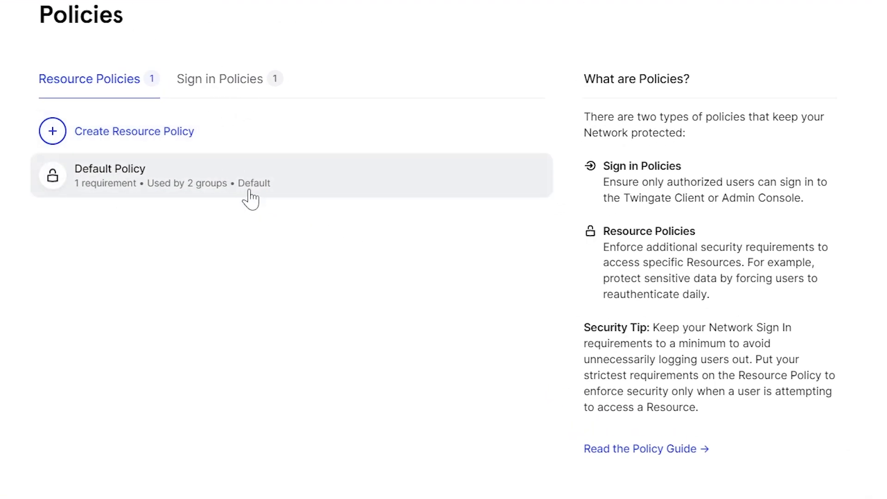
{"action": "left_click", "coordinate": [134, 131]}
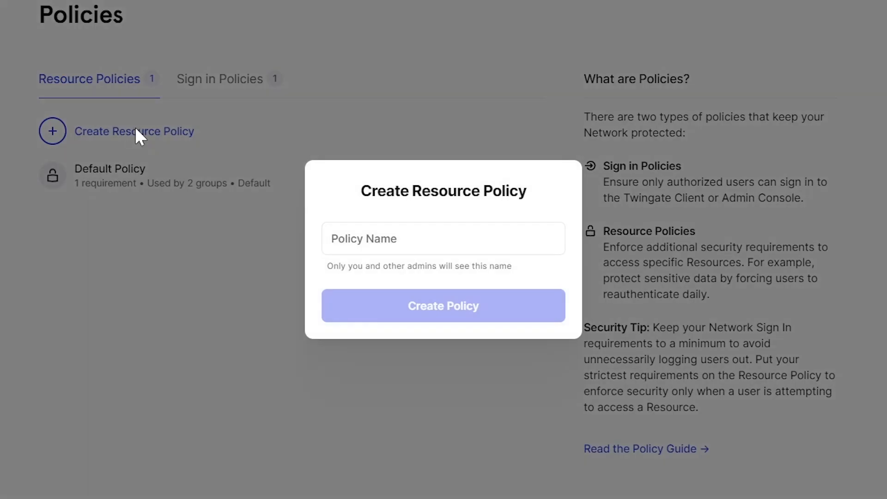
{"action": "type", "text": "CoderDave Policy"}
{"action": "left_click", "coordinate": [485, 321]}
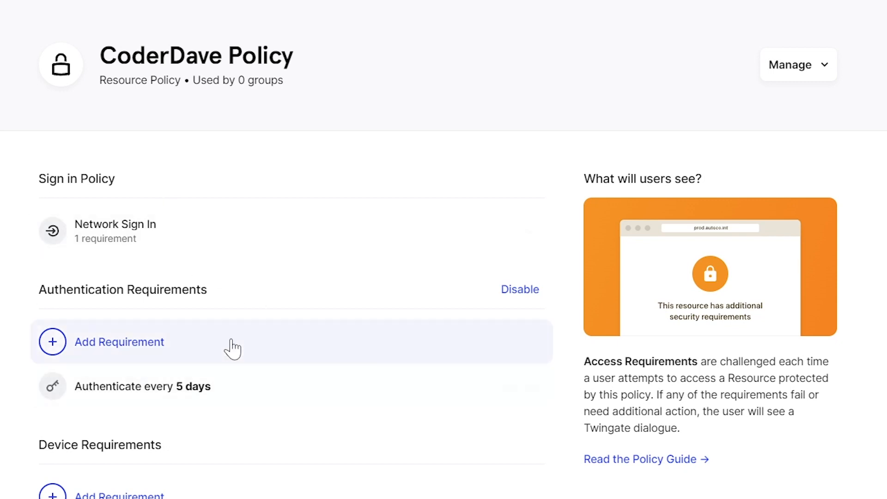
Add an Operating System device requirement to CoderDave Policy that blocks iOS and Android and allows Windows, macOS and Linux.
{"action": "scroll", "coordinate": [375, 416], "scroll_direction": "down", "scroll_amount": 1}
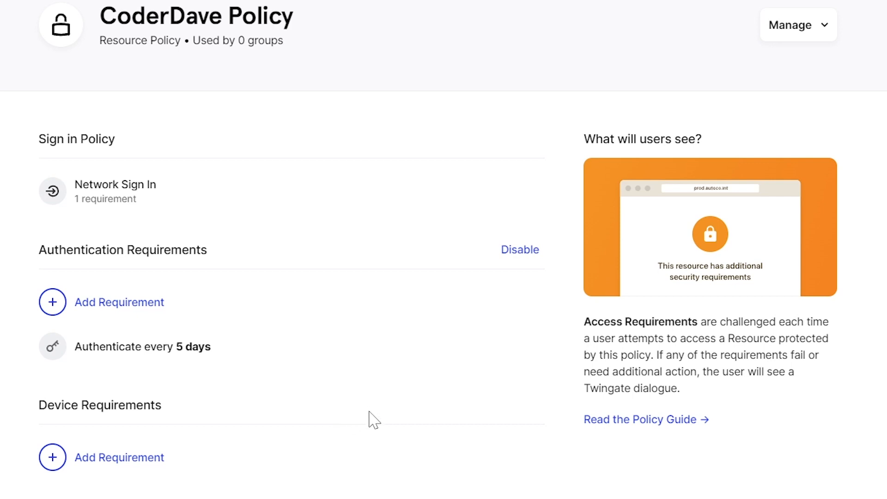
{"action": "left_click", "coordinate": [97, 462]}
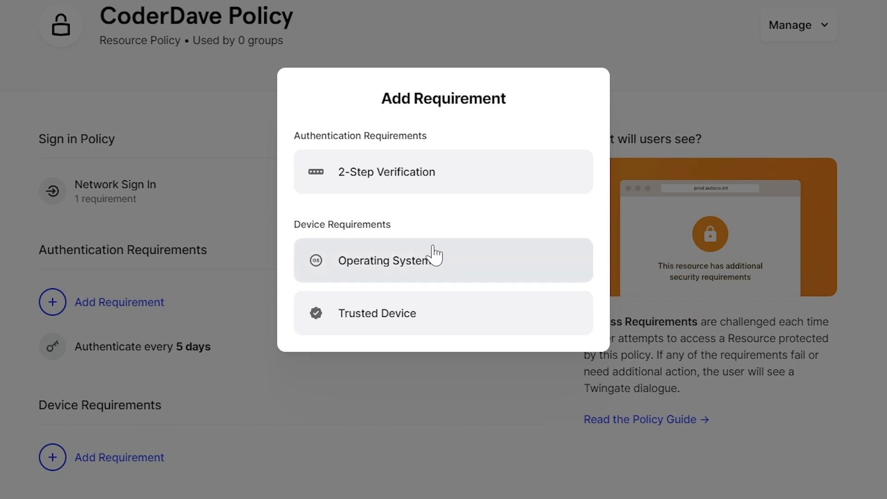
{"action": "left_click", "coordinate": [436, 269]}
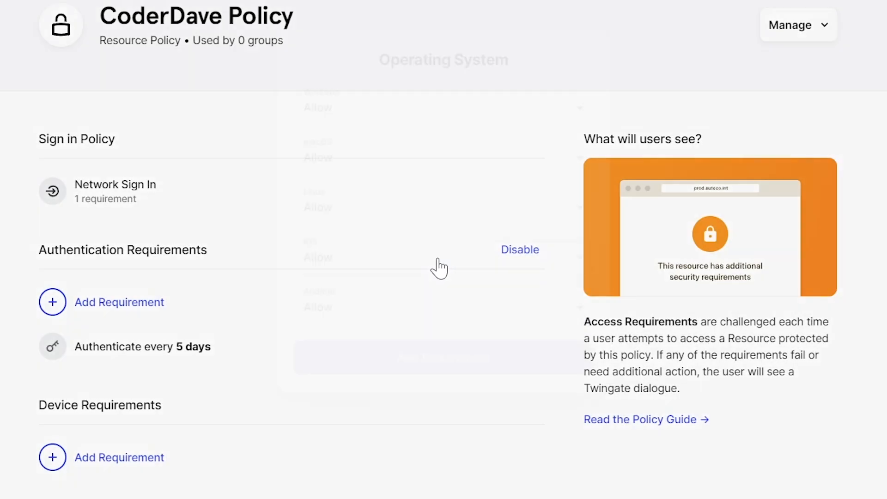
{"action": "left_click", "coordinate": [402, 123]}
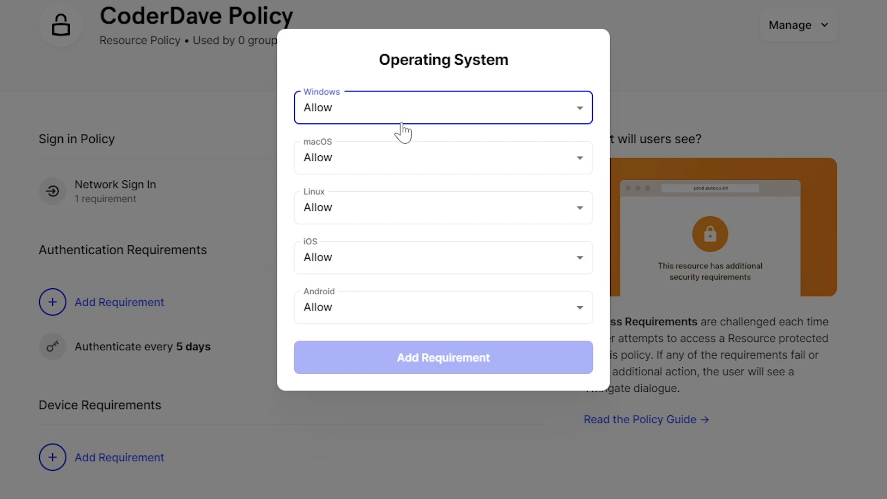
{"action": "left_click", "coordinate": [386, 263]}
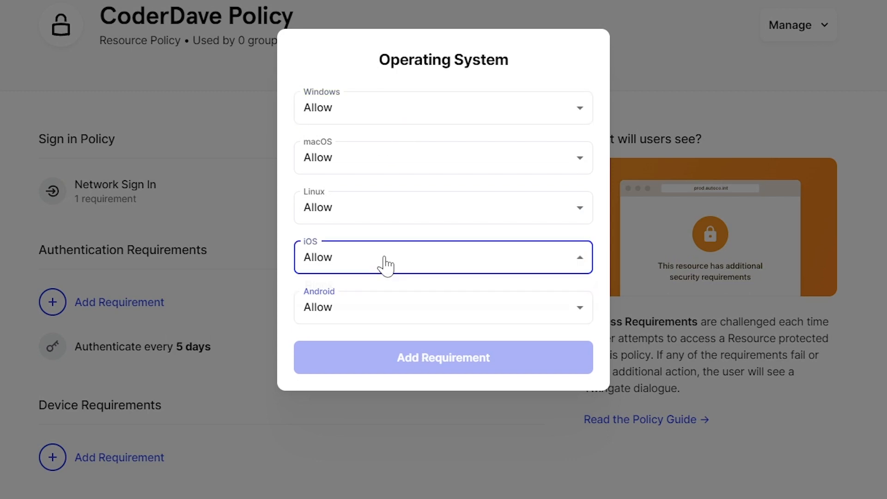
{"action": "left_click", "coordinate": [363, 291]}
{"action": "left_click", "coordinate": [358, 306]}
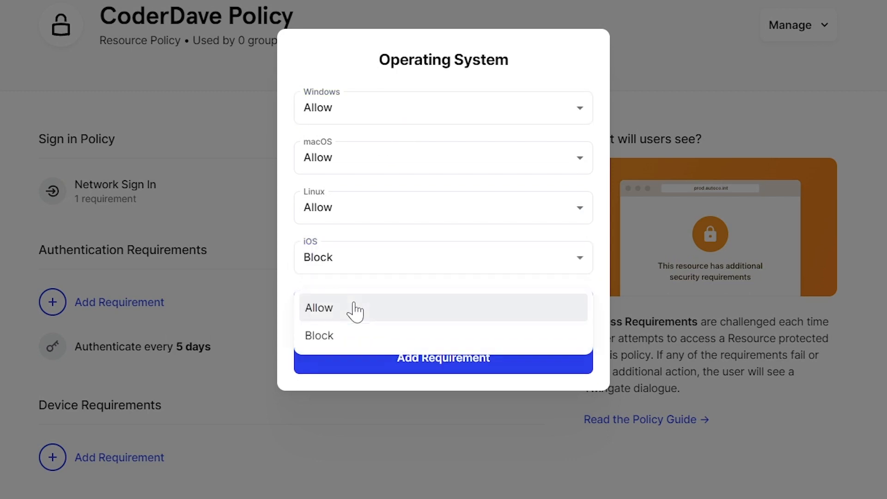
{"action": "left_click", "coordinate": [354, 340]}
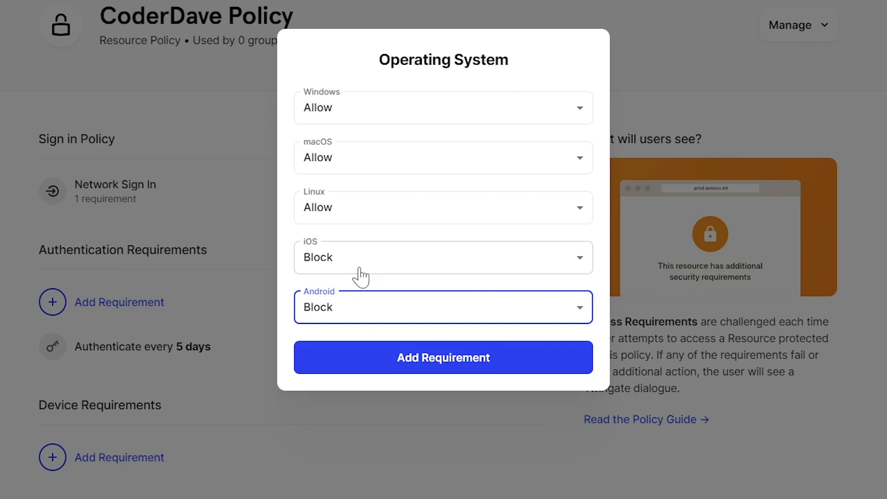
{"action": "left_click", "coordinate": [455, 368]}
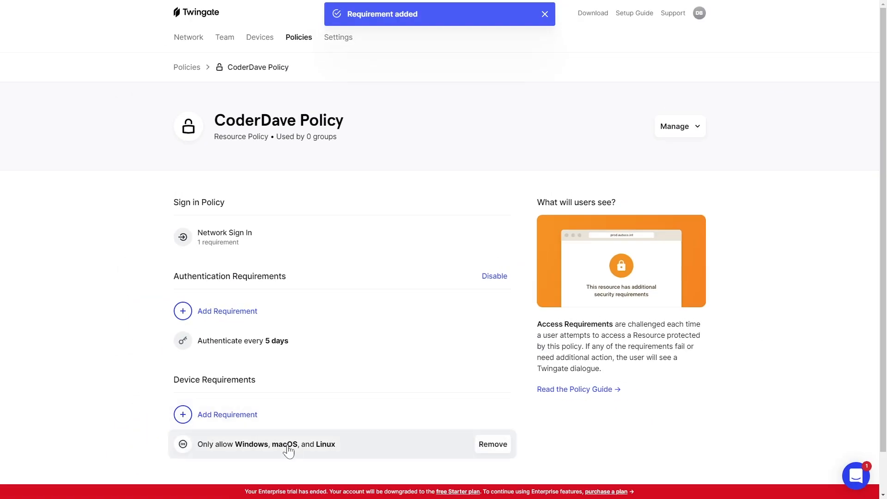
Add a Trusted Device requirement to CoderDave Policy.
{"action": "left_click", "coordinate": [188, 456]}
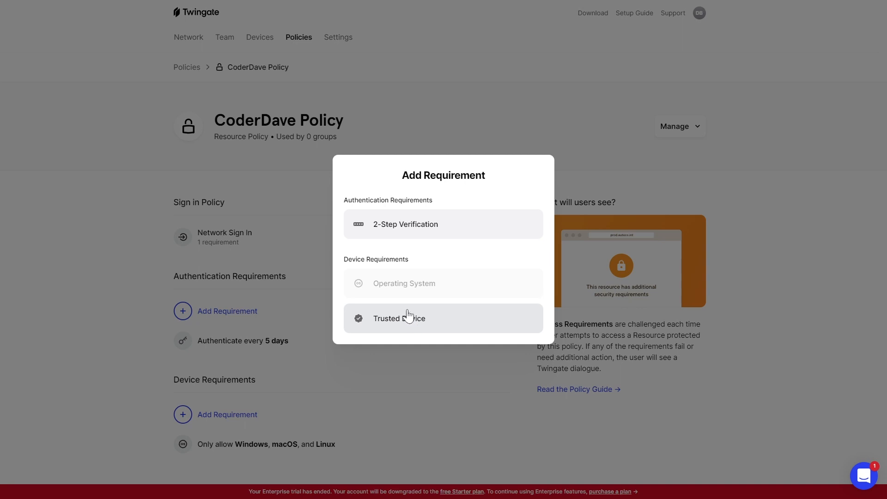
{"action": "left_click", "coordinate": [426, 330]}
{"action": "left_click", "coordinate": [434, 282]}
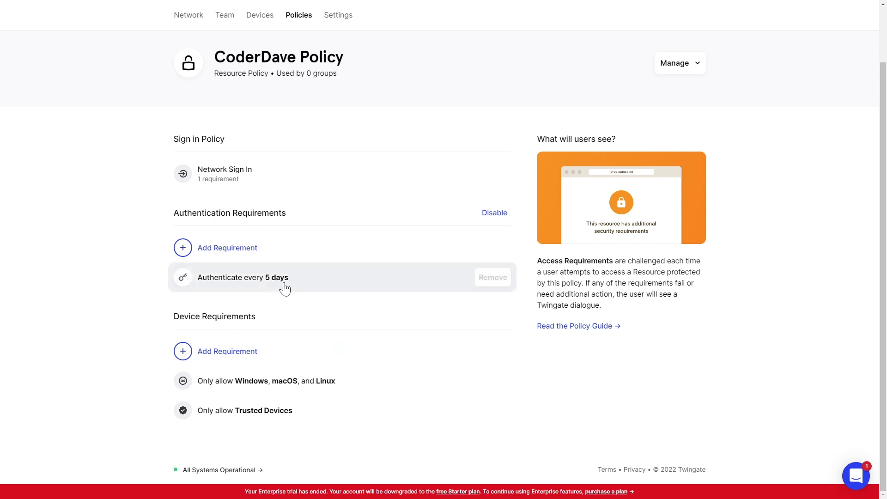
{"action": "left_click", "coordinate": [324, 287]}
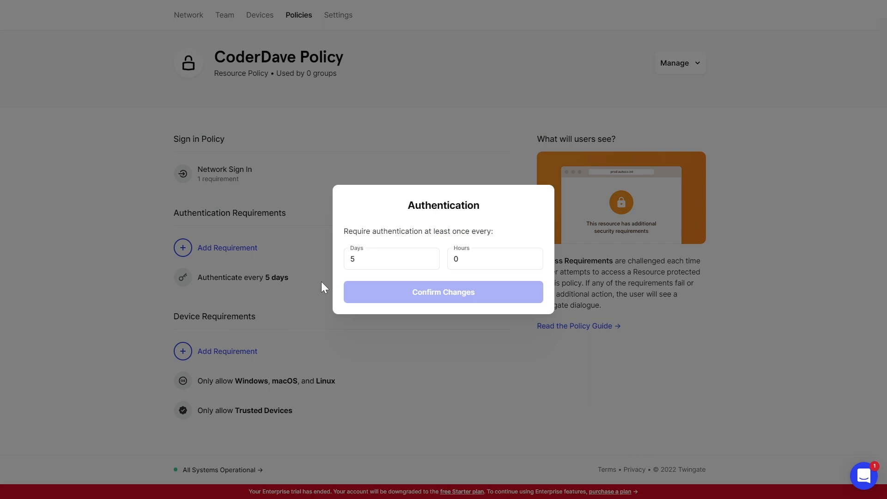
{"action": "double_click", "coordinate": [352, 259]}
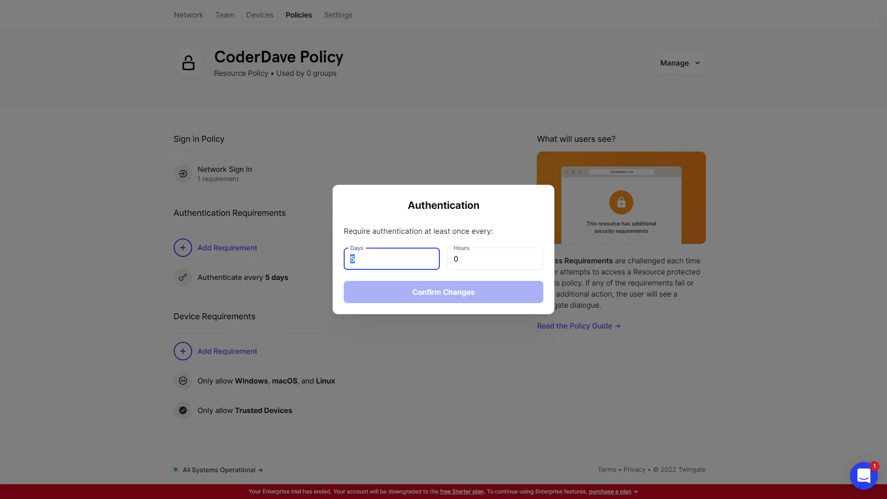
{"action": "type", "text": "0"}
{"action": "key", "text": "Tab"}
{"action": "type", "text": "1"}
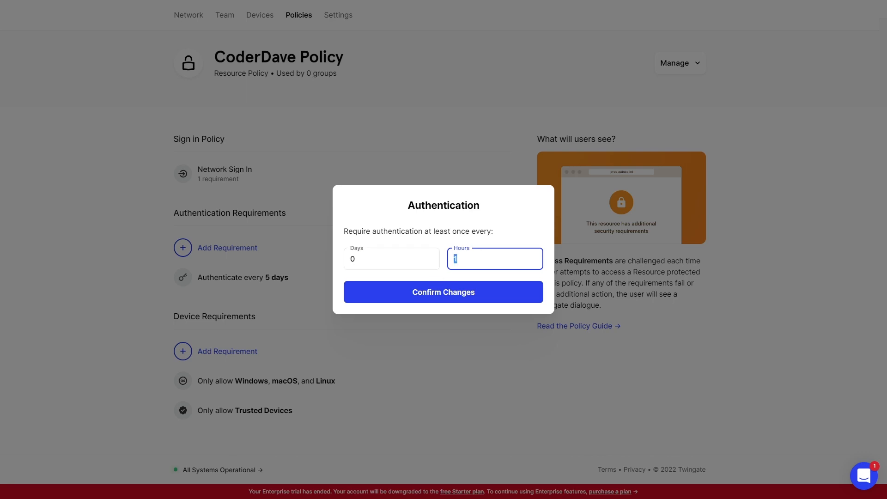
{"action": "type", "text": "0"}
{"action": "double_click", "coordinate": [365, 242]}
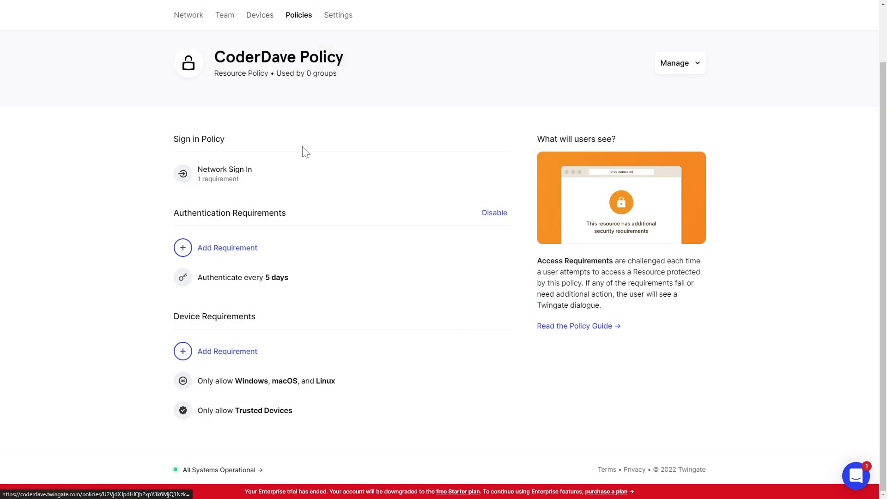
Change the resource policy of the Everyone group to CoderDave Policy.
{"action": "scroll", "coordinate": [402, 225], "scroll_direction": "up", "scroll_amount": 2}
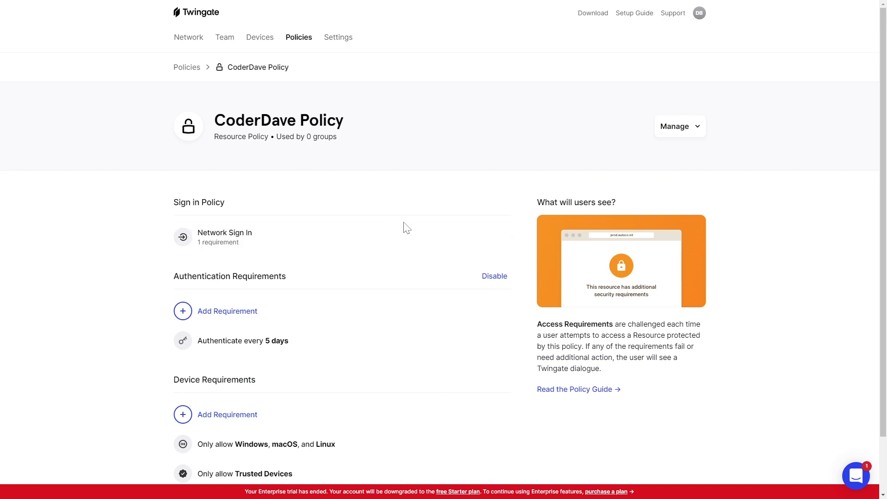
{"action": "left_click", "coordinate": [224, 39]}
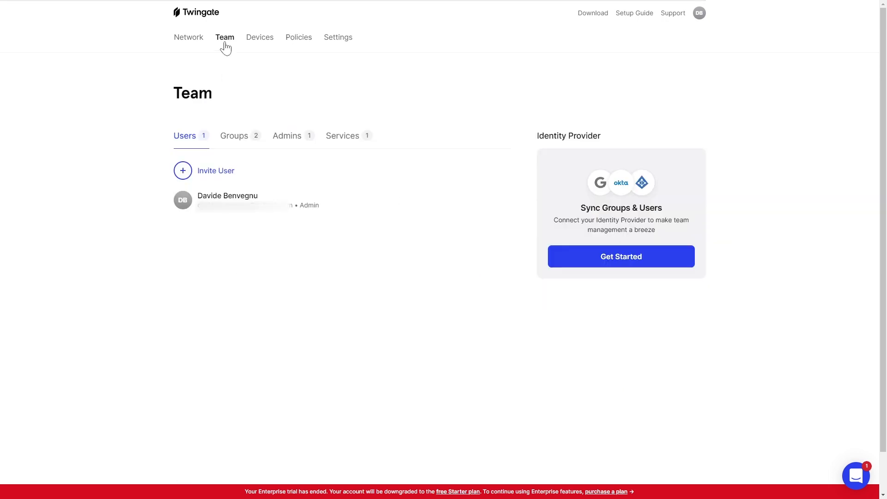
{"action": "left_click", "coordinate": [245, 138]}
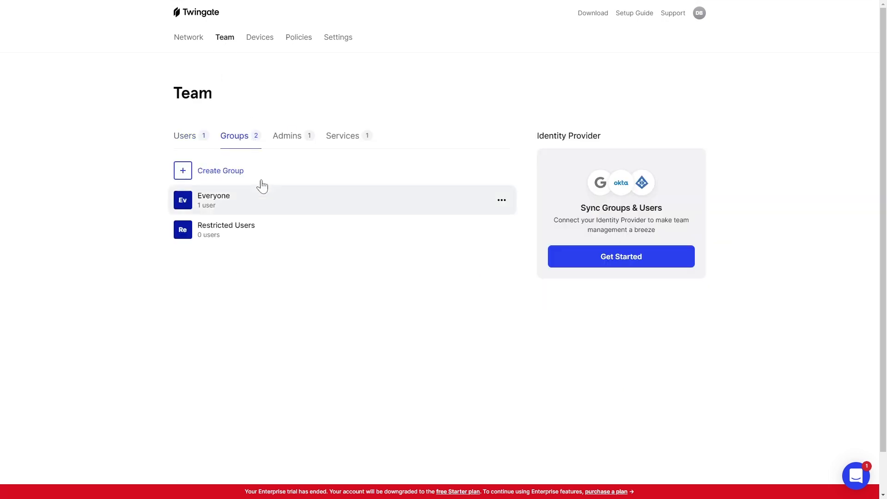
{"action": "left_click", "coordinate": [247, 200]}
{"action": "left_click", "coordinate": [693, 208]}
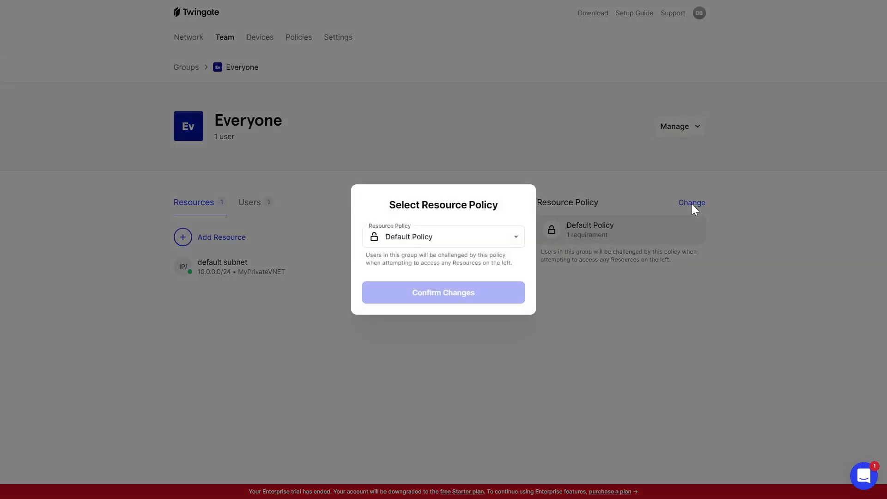
{"action": "left_click", "coordinate": [426, 244]}
{"action": "left_click", "coordinate": [441, 222]}
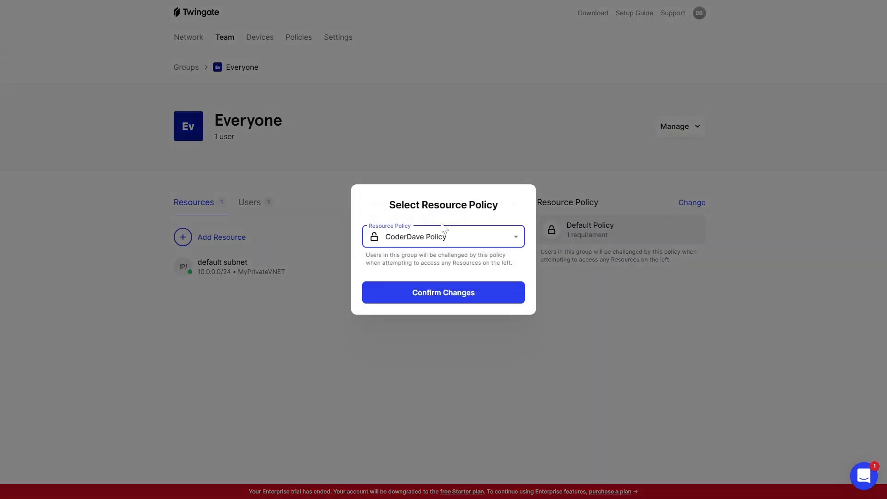
{"action": "left_click", "coordinate": [478, 303]}
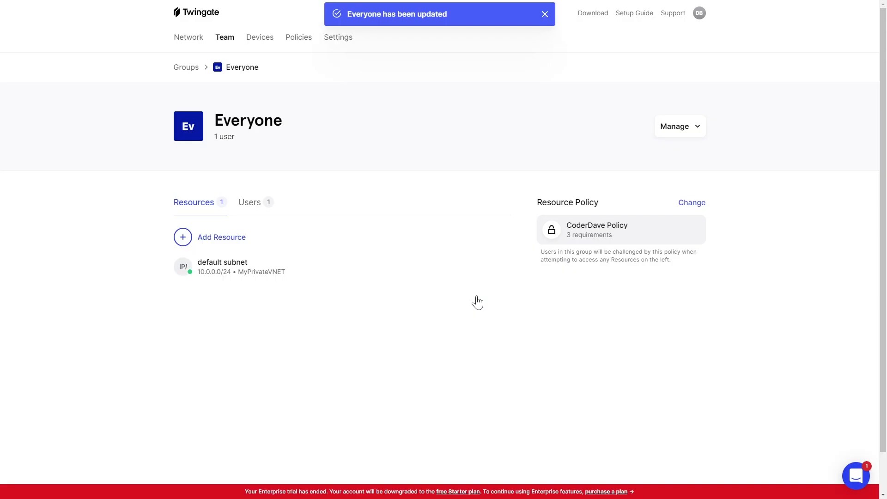
Open the registered Windows desktop device's details and its management options.
{"action": "left_click", "coordinate": [260, 37]}
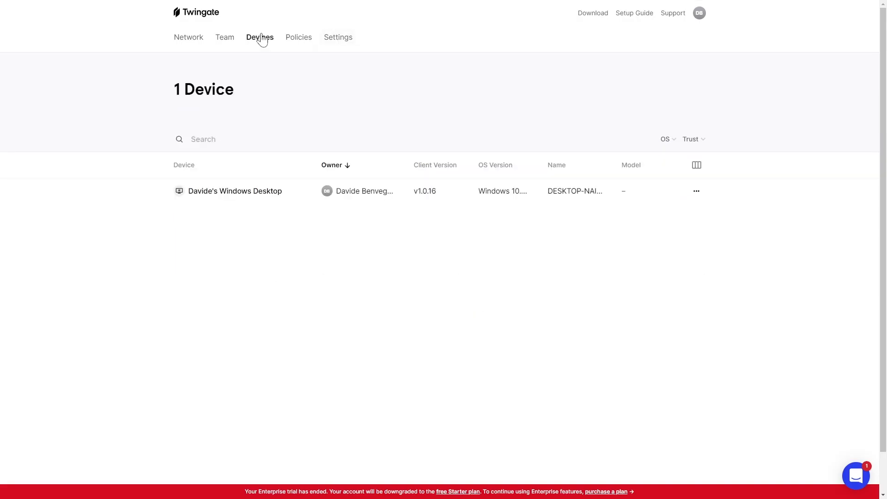
{"action": "left_click", "coordinate": [250, 192]}
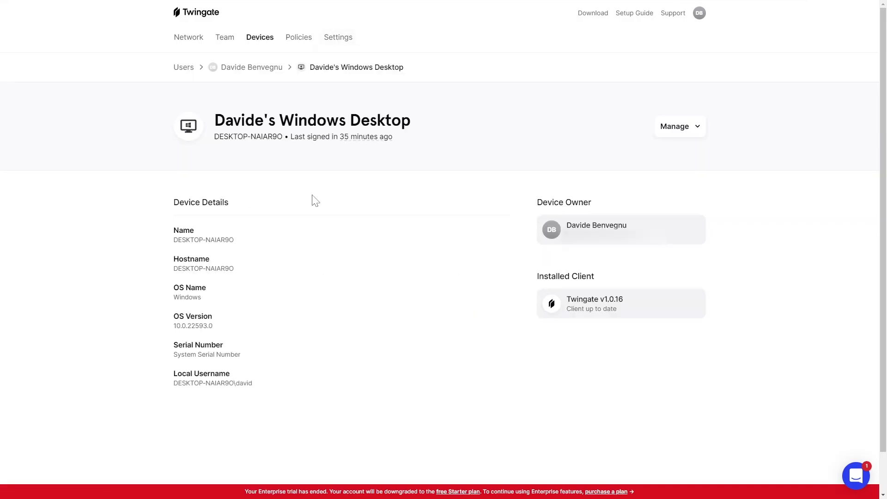
{"action": "left_click", "coordinate": [680, 127]}
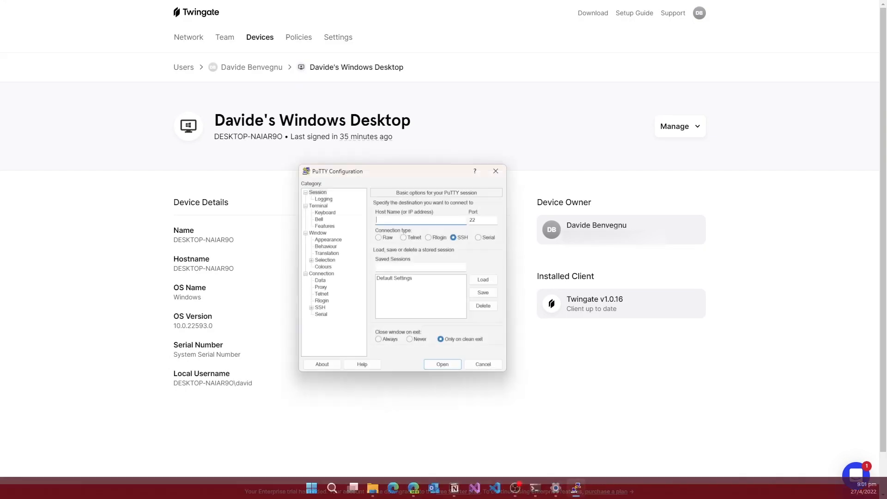
Switch to PuTTY, try an SSH connection to 10.0.0.5 on port 22 from the untrusted device, and close the session.
{"action": "left_click", "coordinate": [443, 365]}
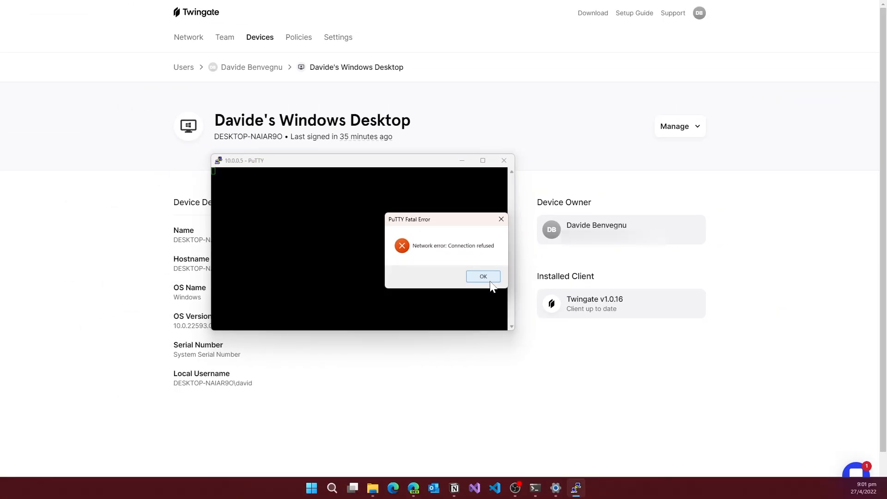
{"action": "left_click", "coordinate": [491, 281]}
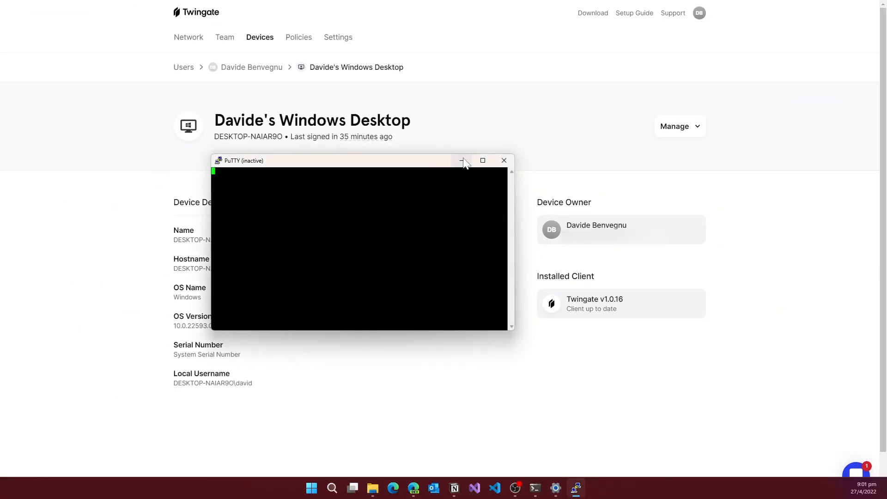
{"action": "left_click", "coordinate": [503, 161]}
Mark the Windows desktop device as trusted and dismiss the offer to configure a Trusted Device requirement.
{"action": "left_click", "coordinate": [675, 134]}
{"action": "left_click", "coordinate": [652, 156]}
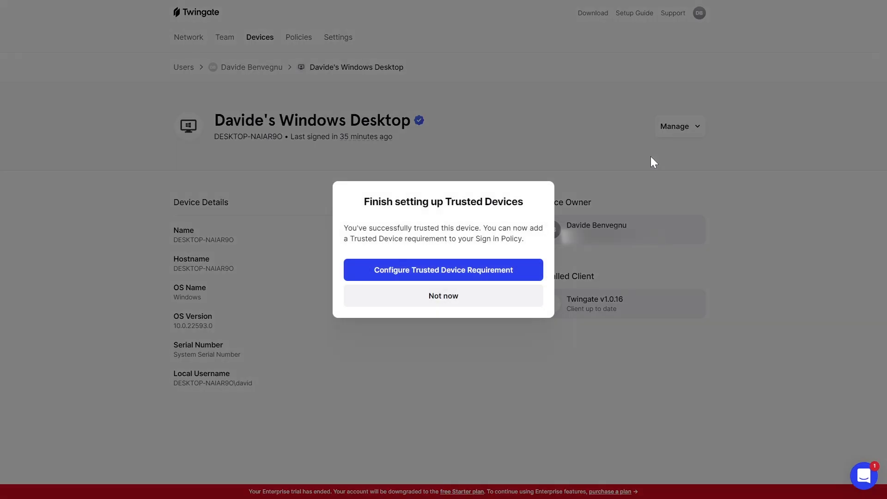
{"action": "left_click", "coordinate": [653, 162]}
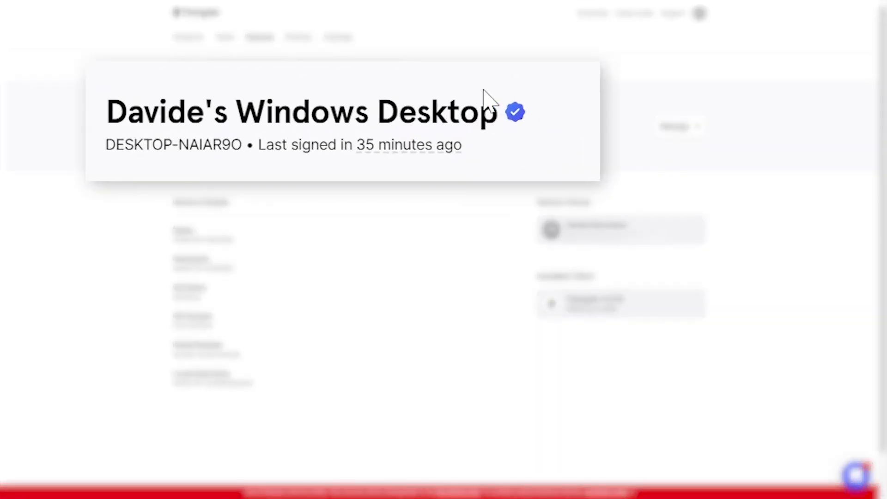